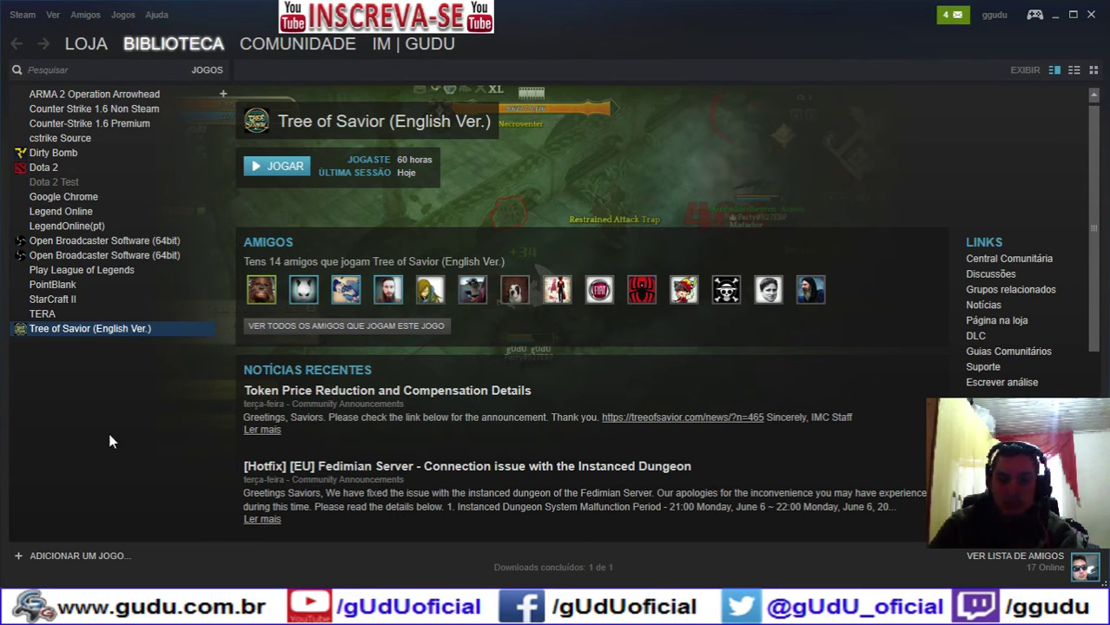
Open Tree of Savior's installation folder from its game properties and go into the release folder.
right_click(102, 331)
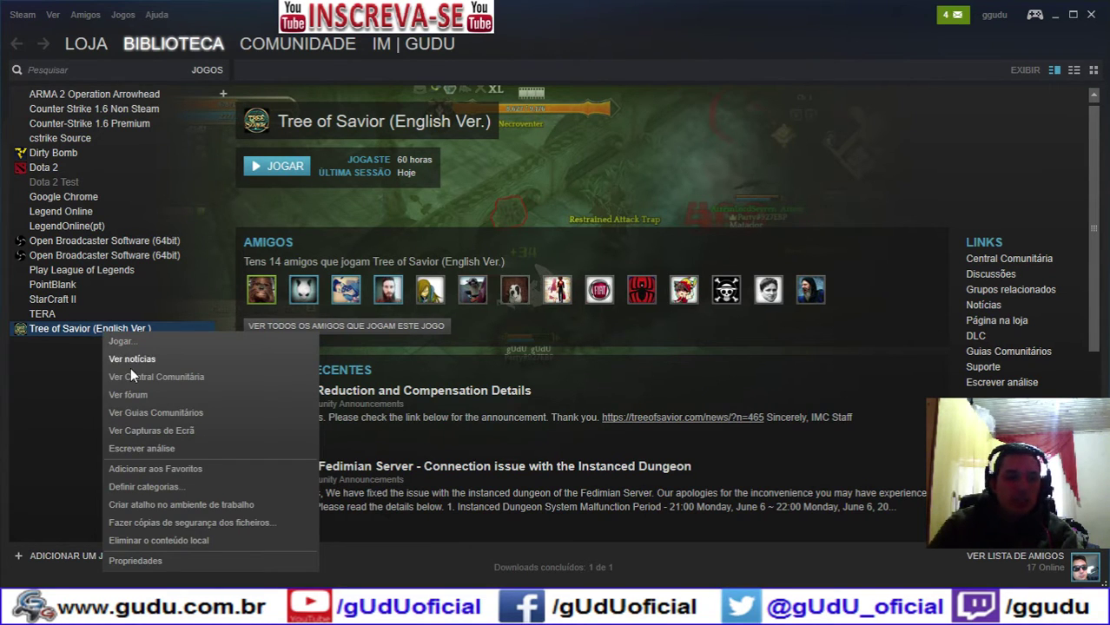
click(159, 562)
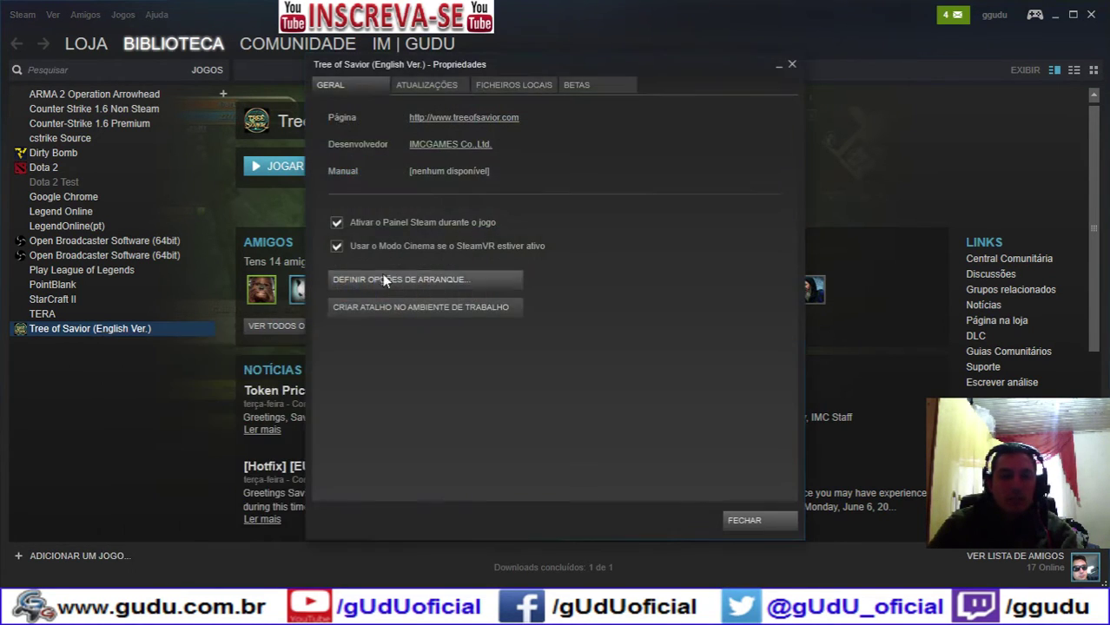
click(510, 85)
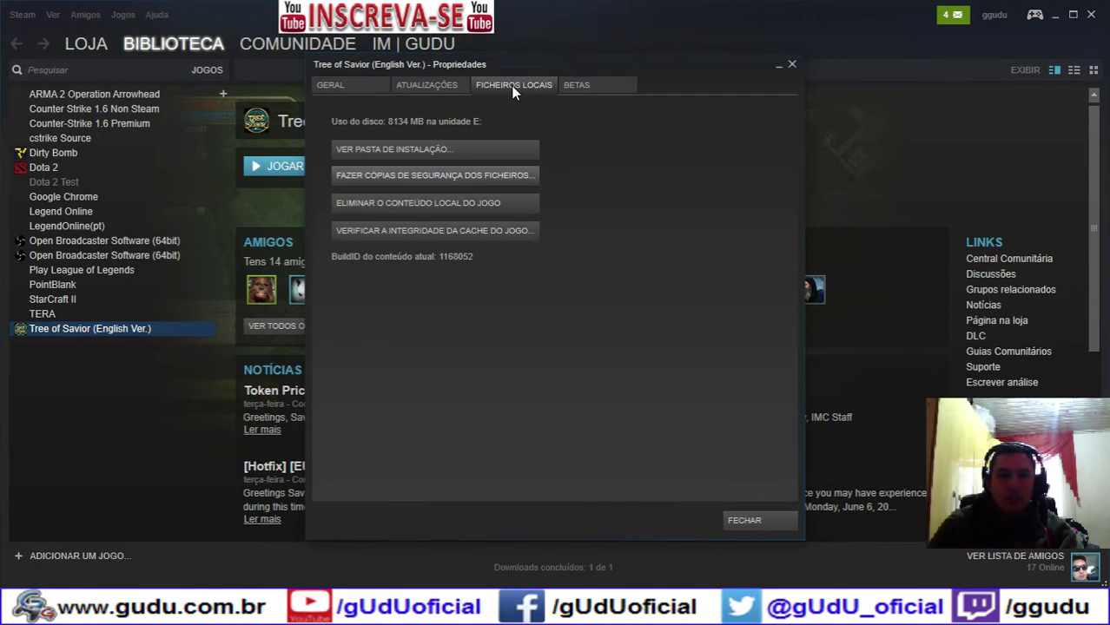
click(458, 150)
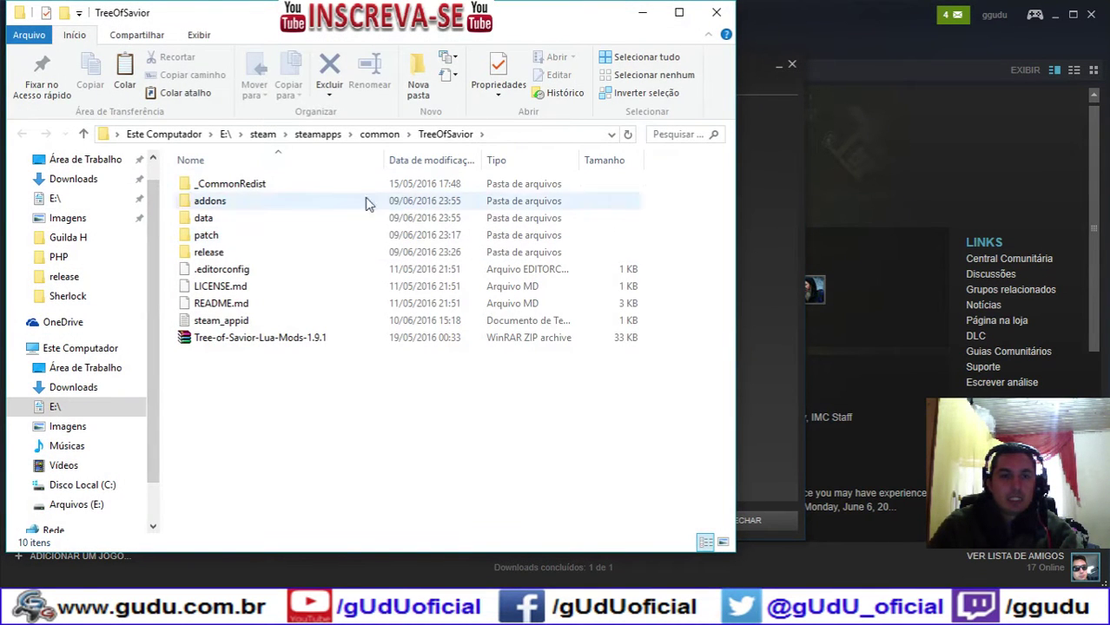
click(374, 137)
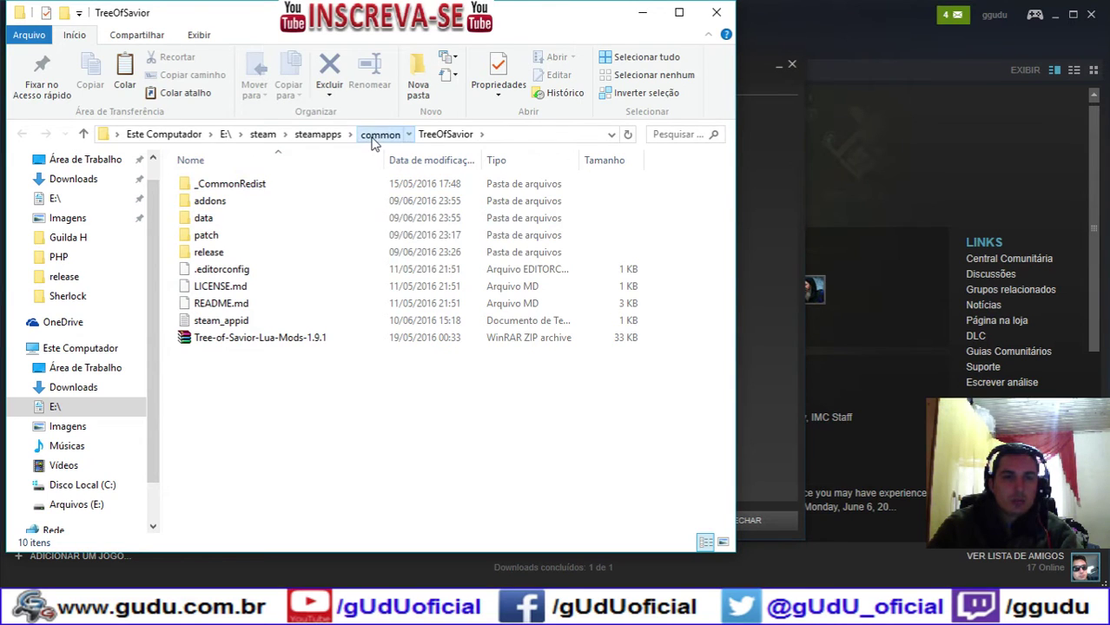
double_click(213, 224)
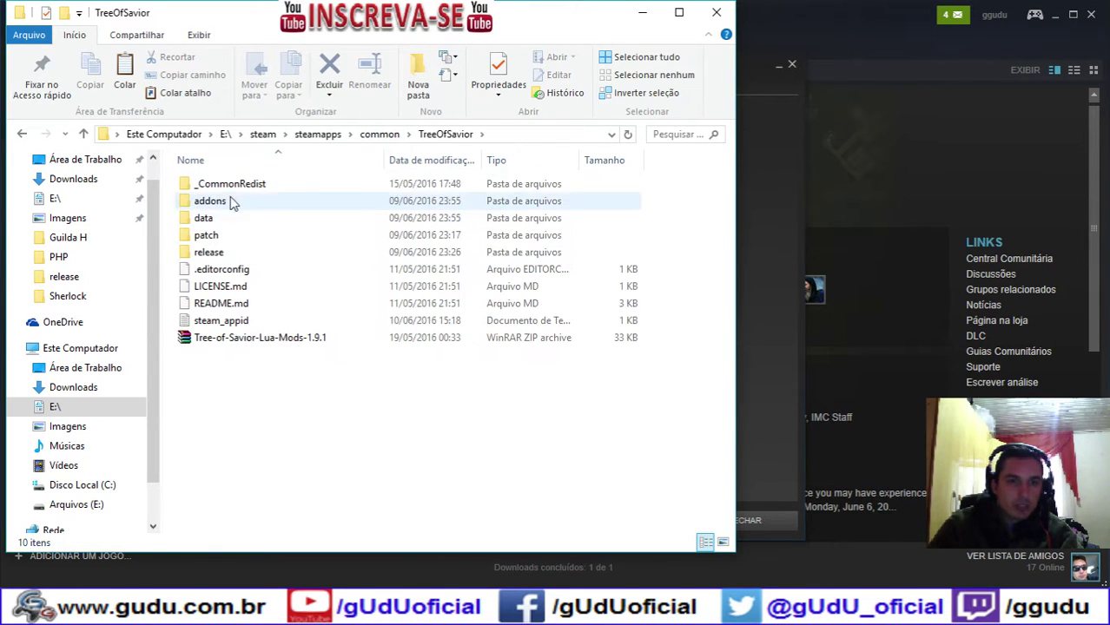
double_click(224, 252)
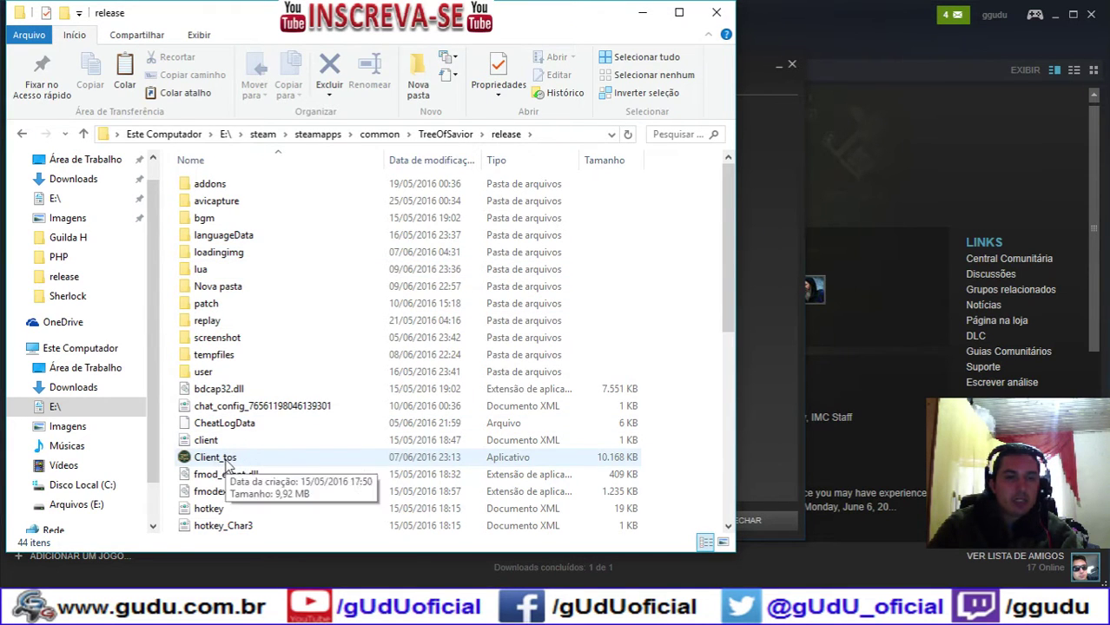
Set the Client_tos application to run in compatibility mode for Windows 7 and accept its properties.
right_click(223, 460)
click(271, 448)
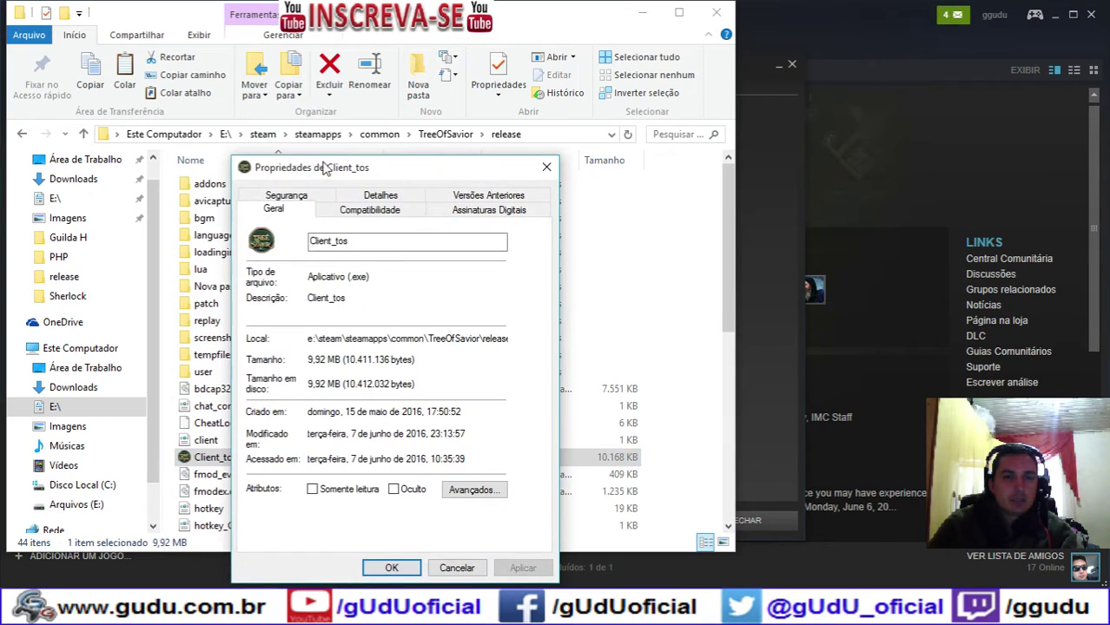
drag(322, 167, 481, 117)
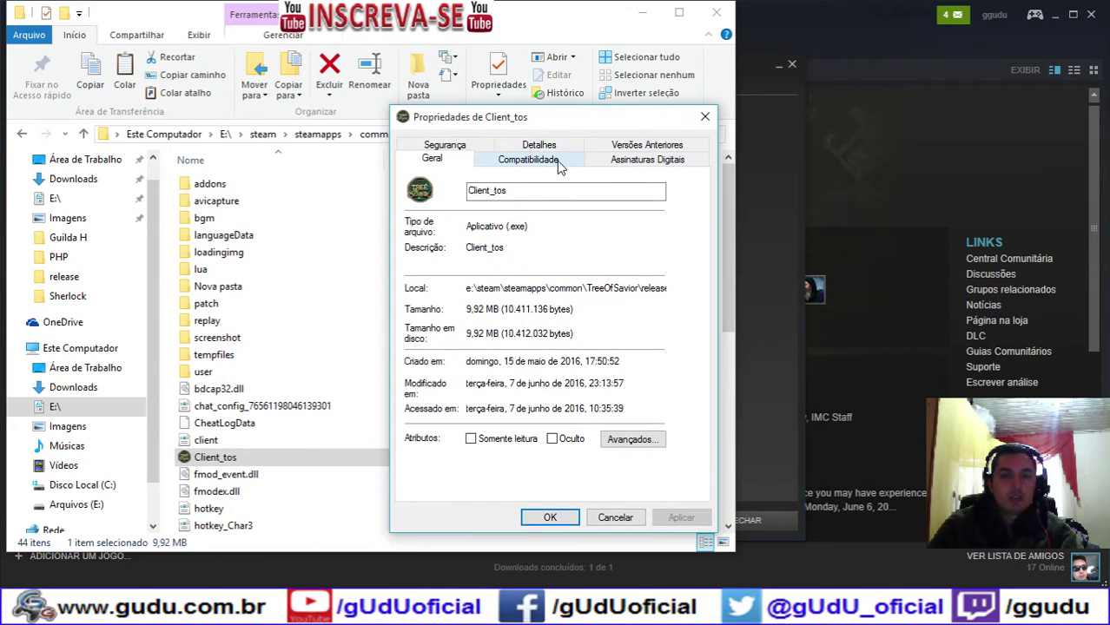
click(559, 166)
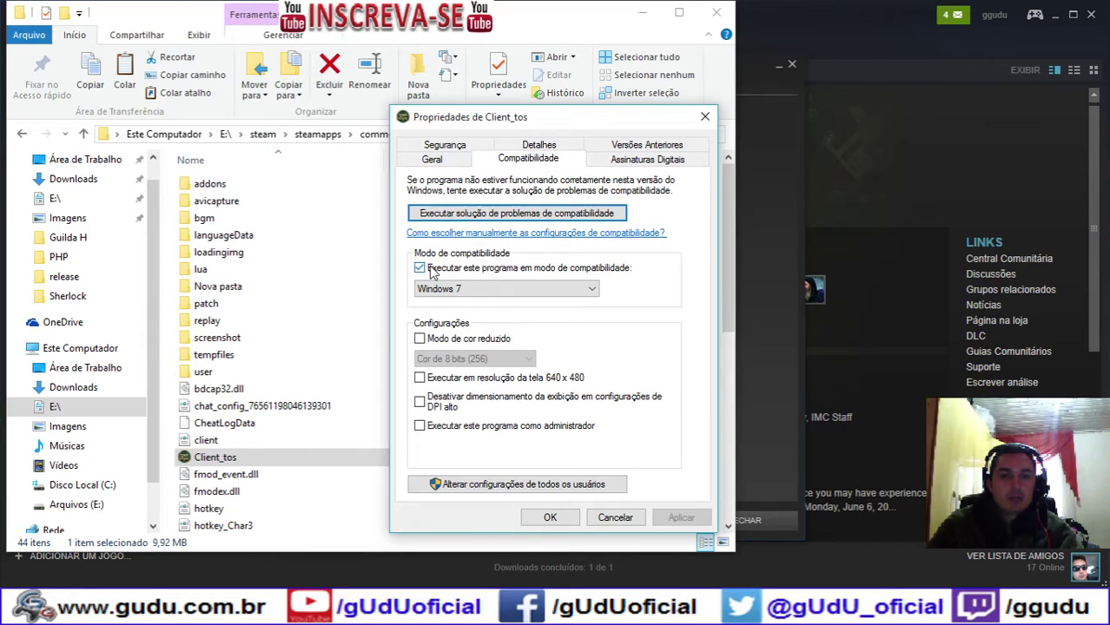
click(591, 292)
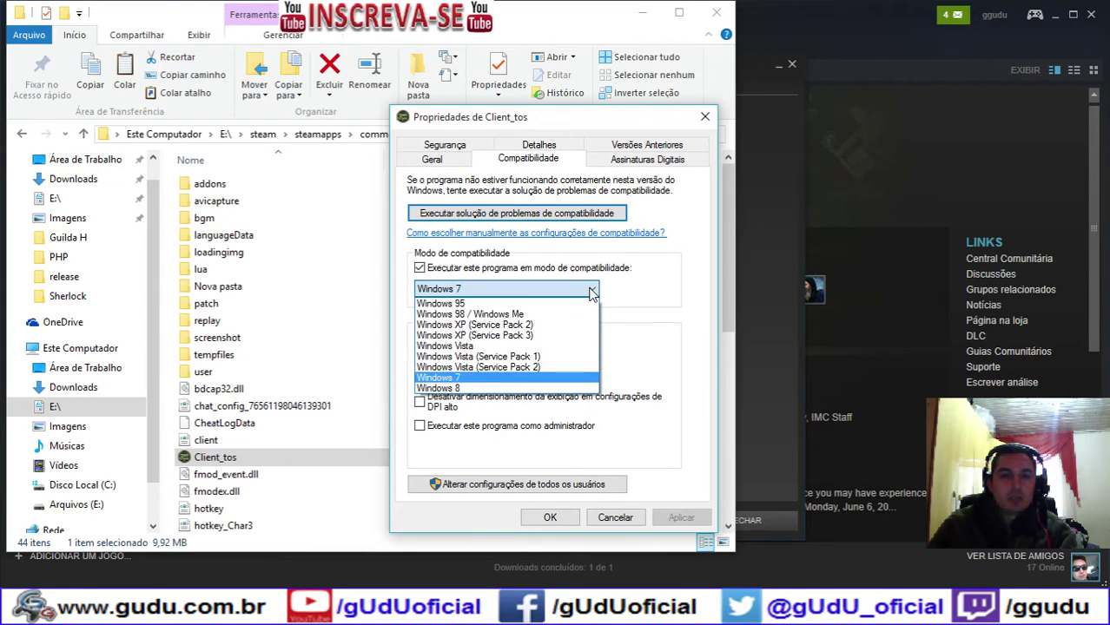
click(478, 379)
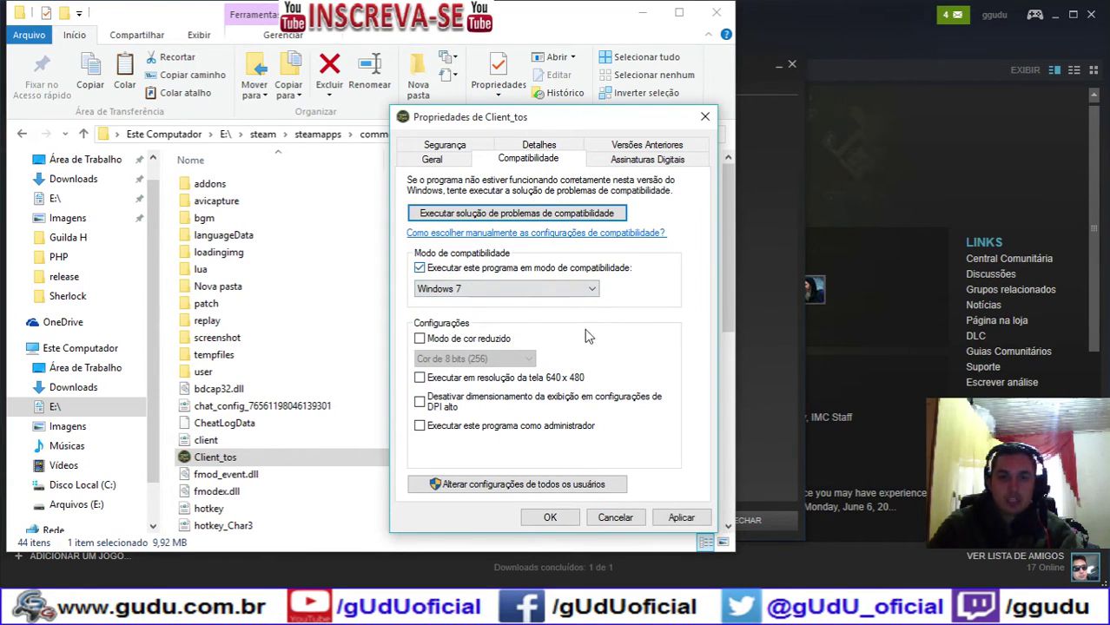
click(553, 517)
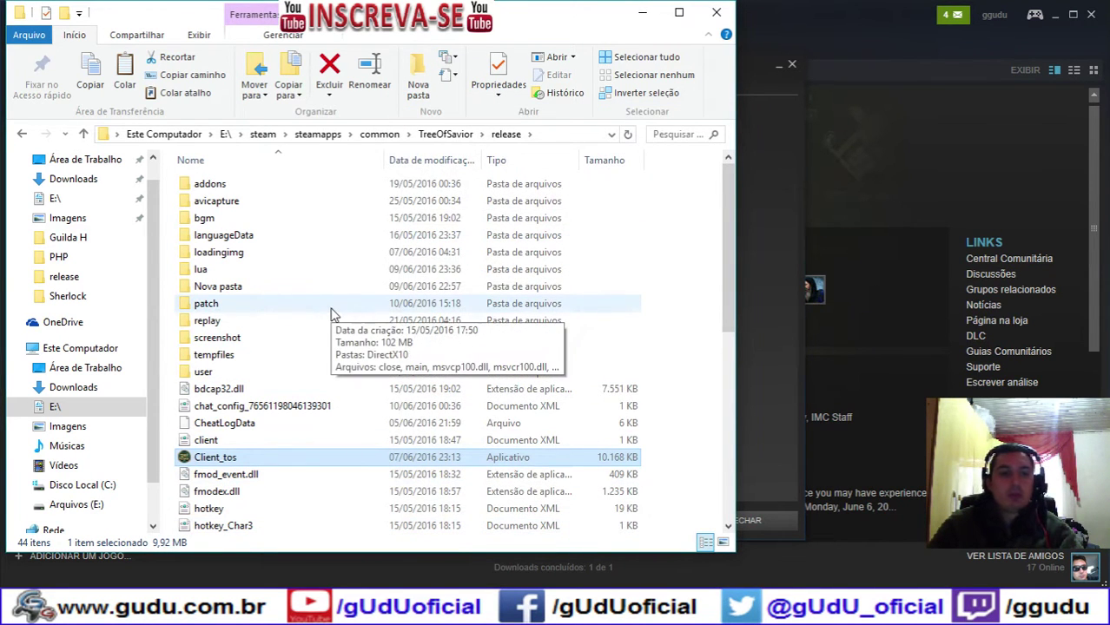
Open the user XML file in the release folder for editing in Notepad.
scroll(293, 310, down, 7)
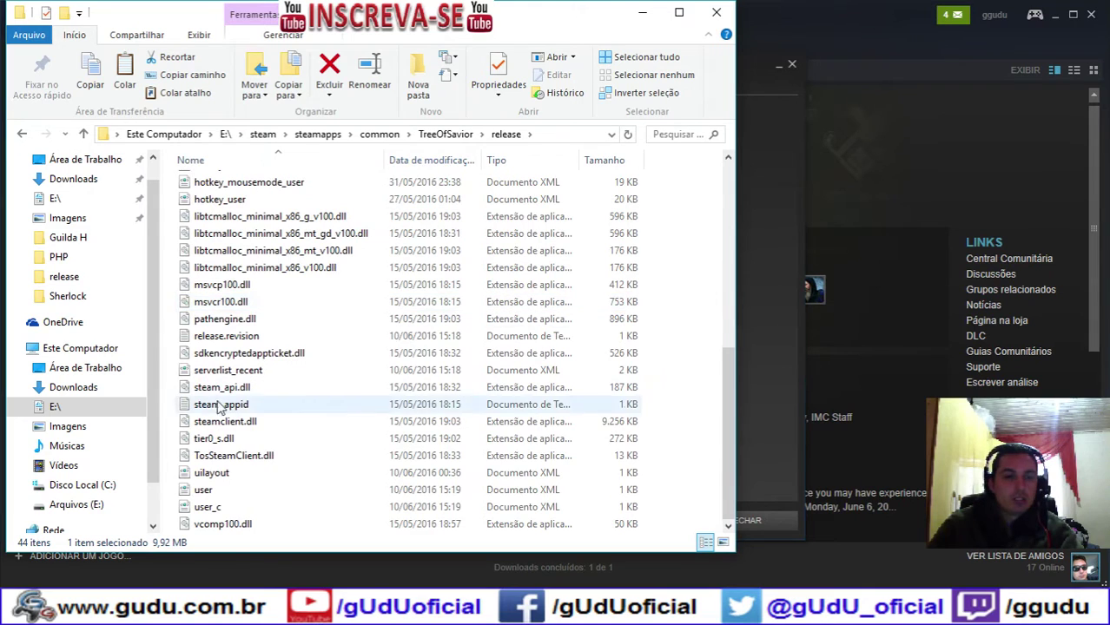
right_click(221, 492)
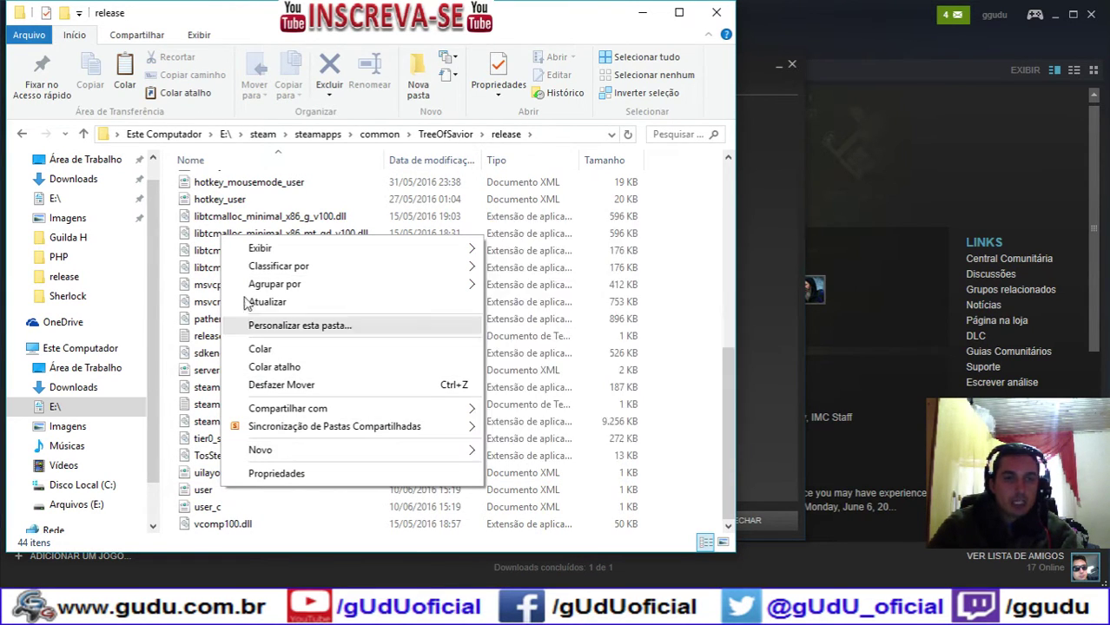
right_click(201, 492)
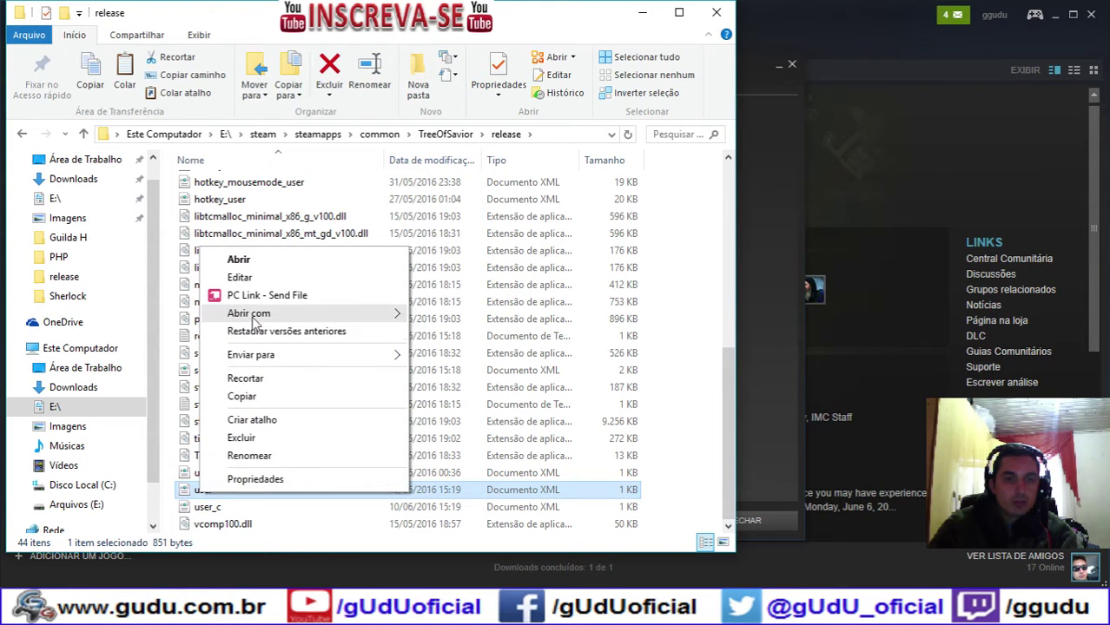
click(263, 278)
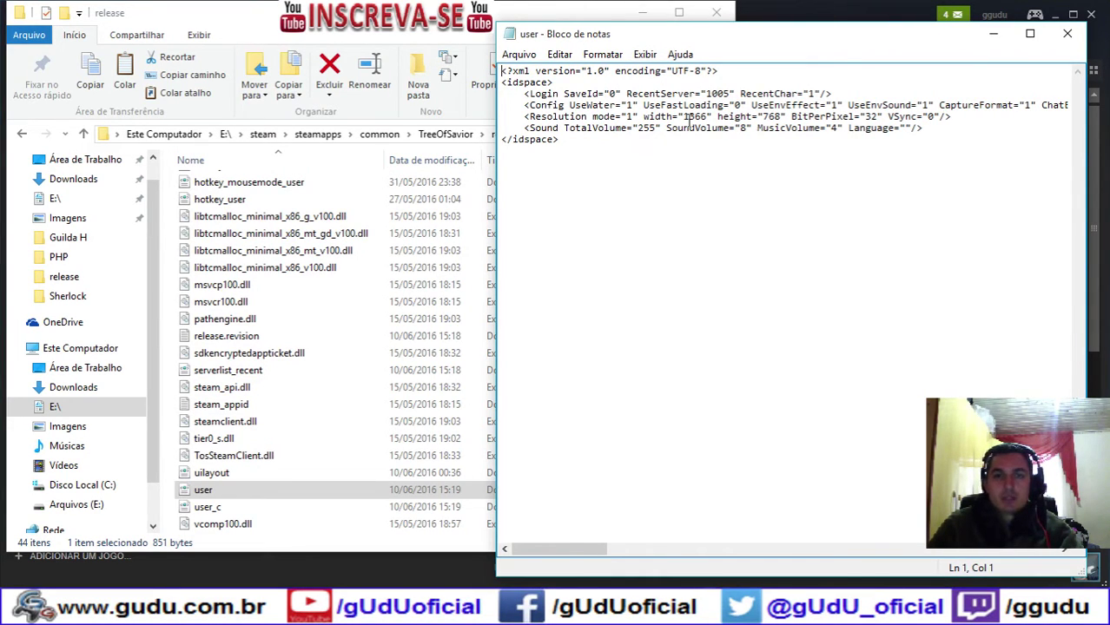
Try Resolution mode 2 in the user file, put it back to 1 and close the file without saving.
double_click(632, 116)
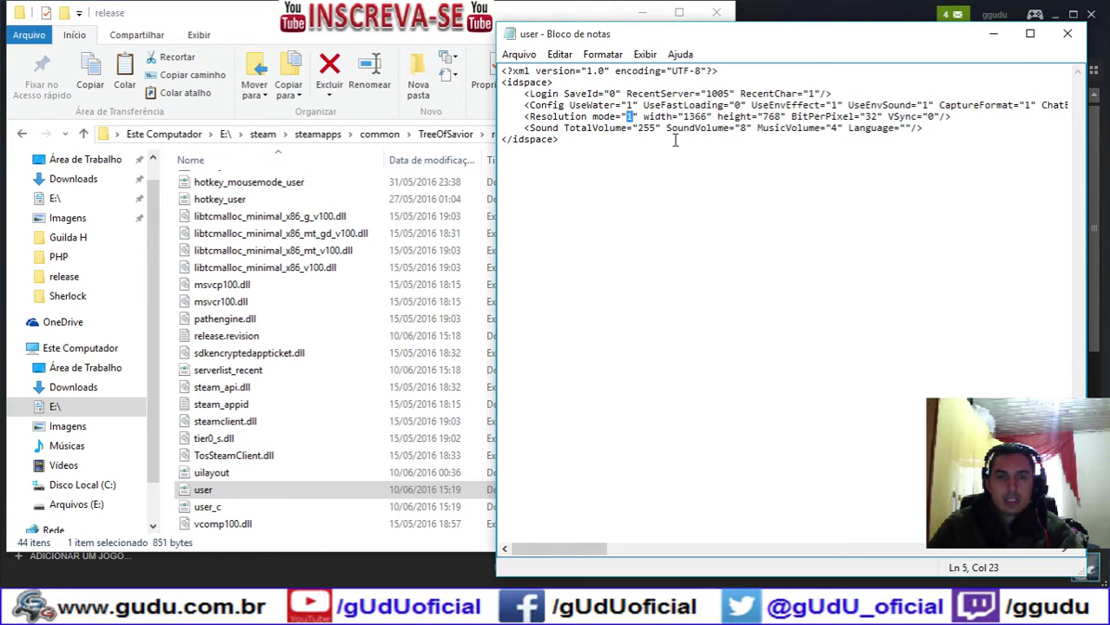
text(2)
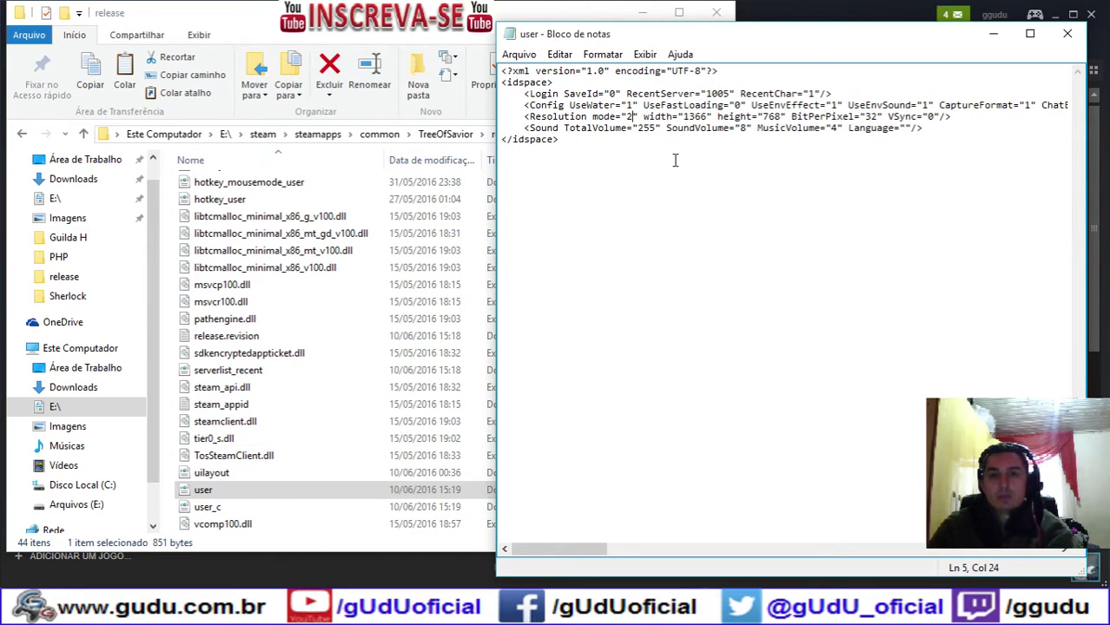
key(BackSpace)
text(1)
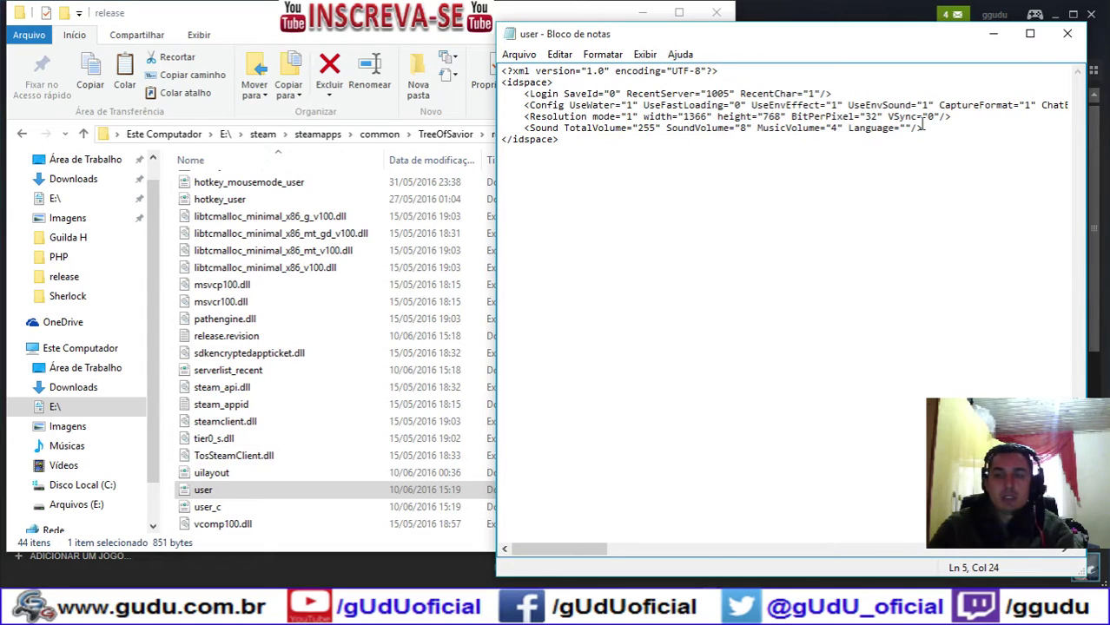
click(1067, 35)
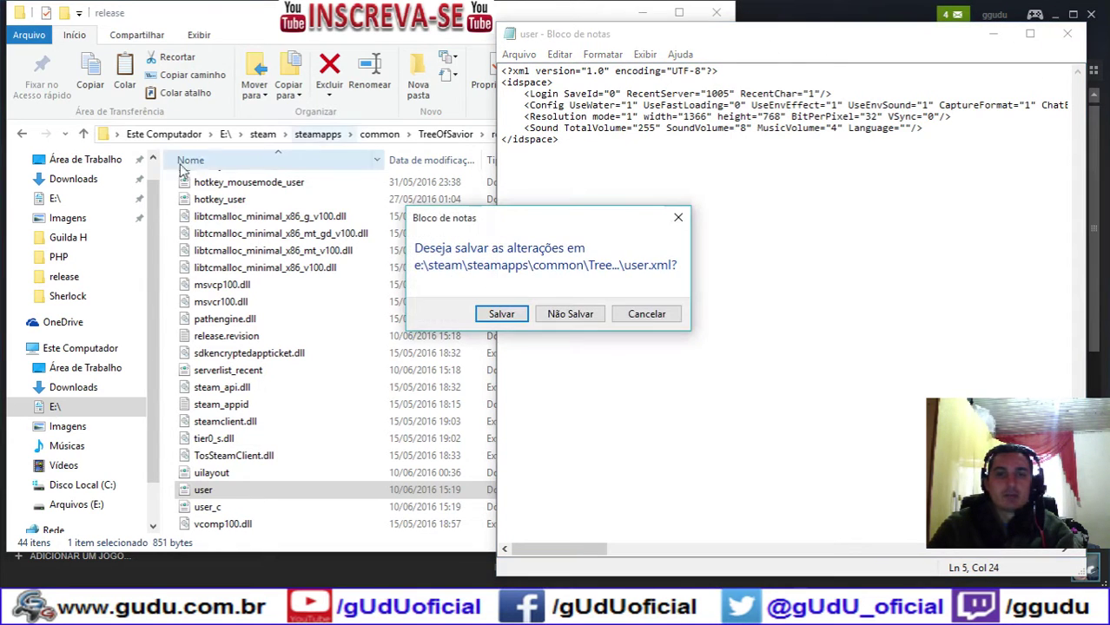
click(587, 317)
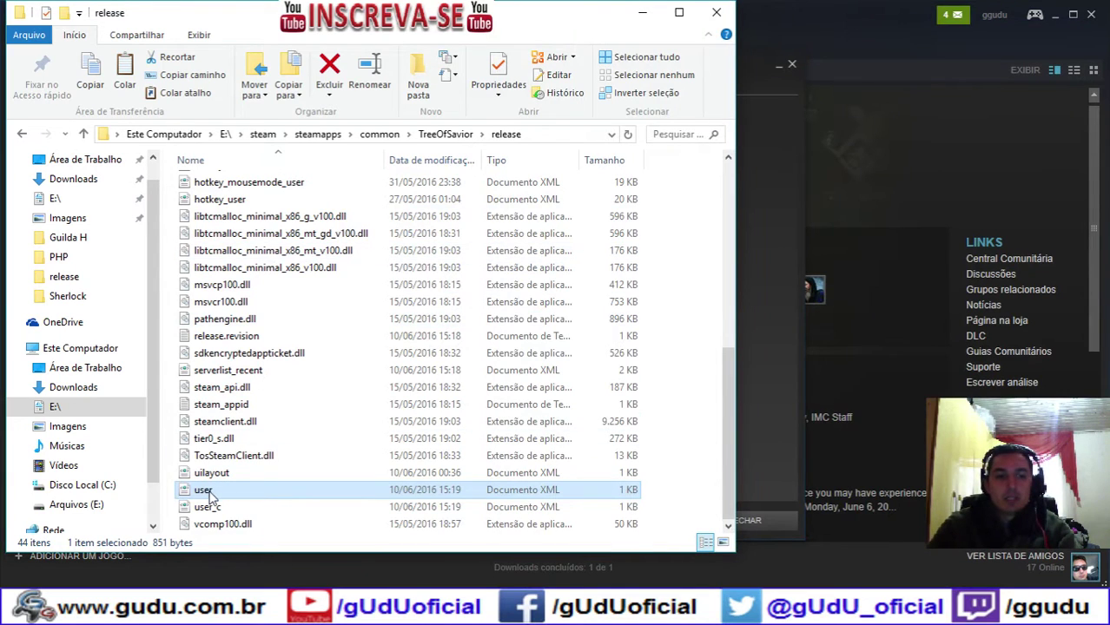
Launch a blank Notepad window with the notepad command and load the user XML file into it.
right_click(209, 495)
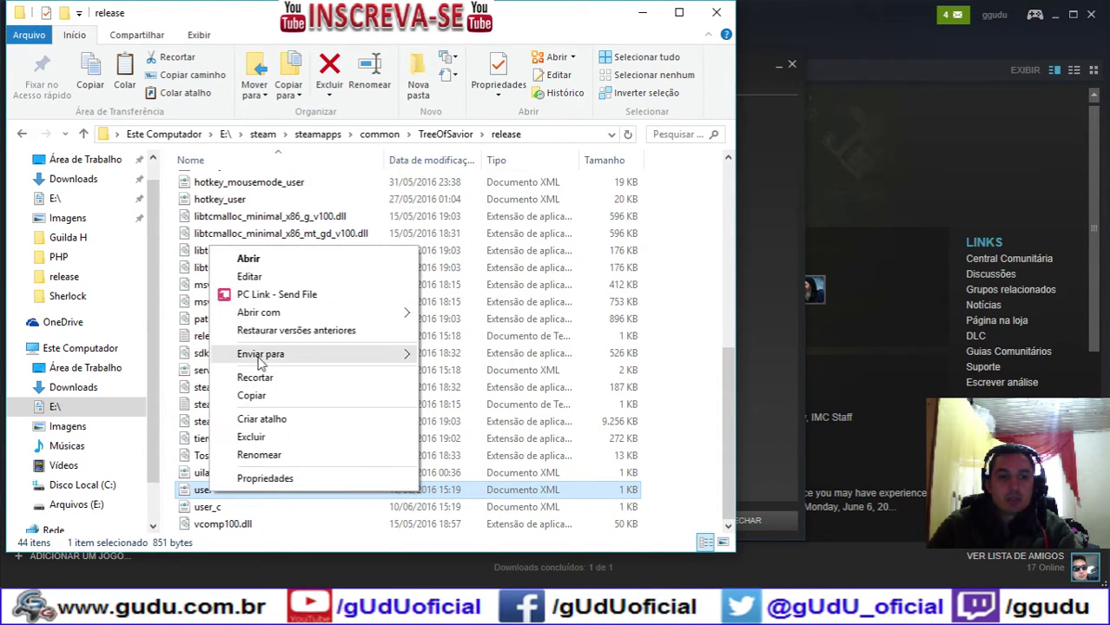
mouse_move(300, 318)
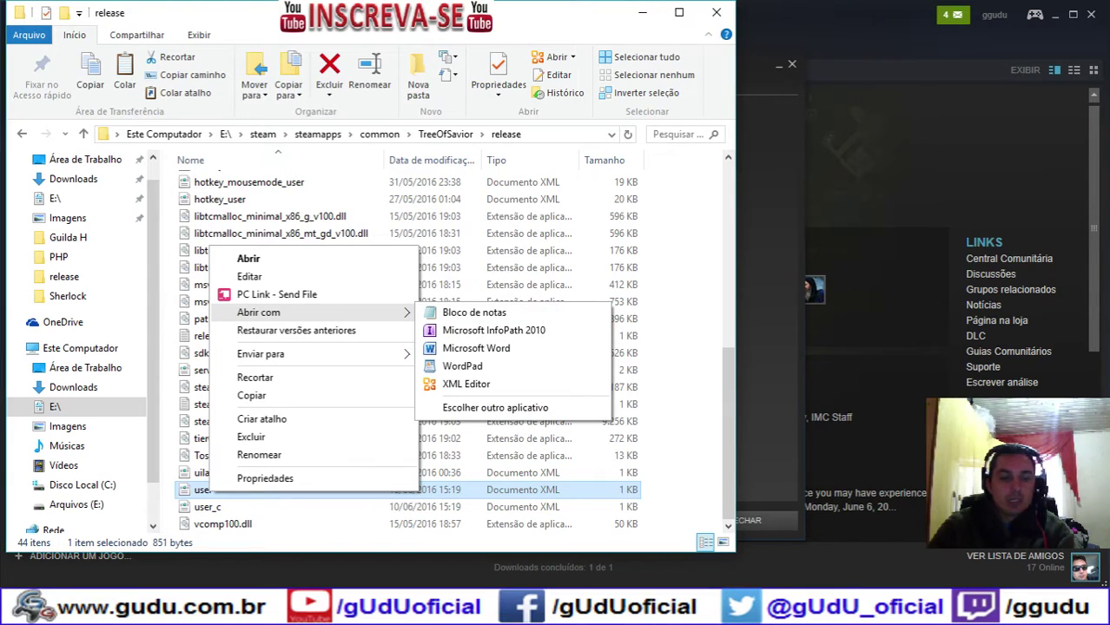
key(super+r)
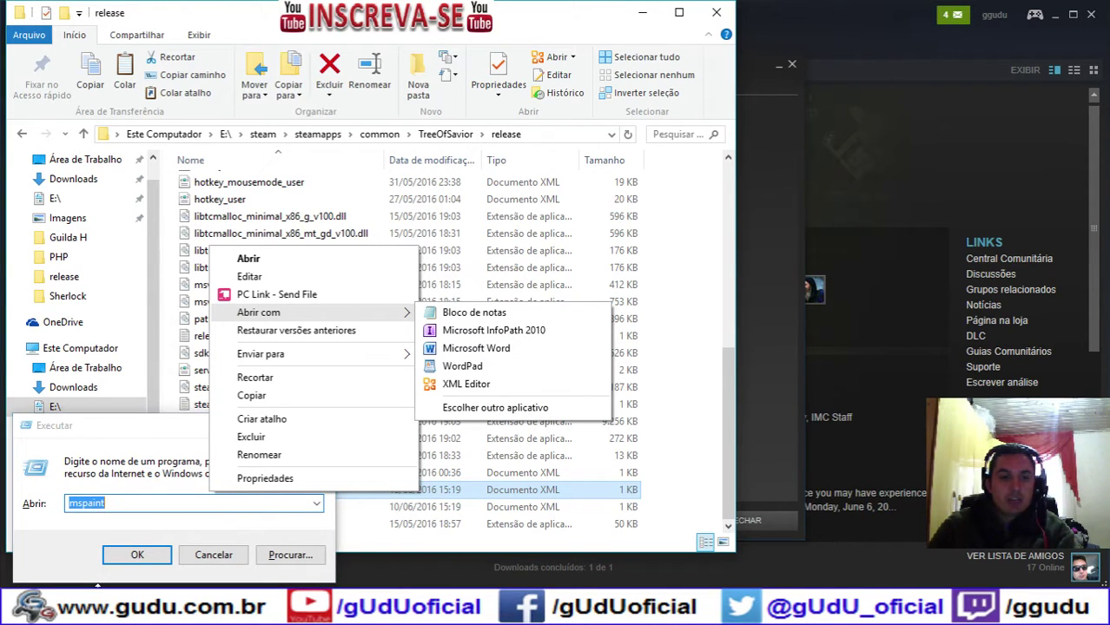
click(146, 476)
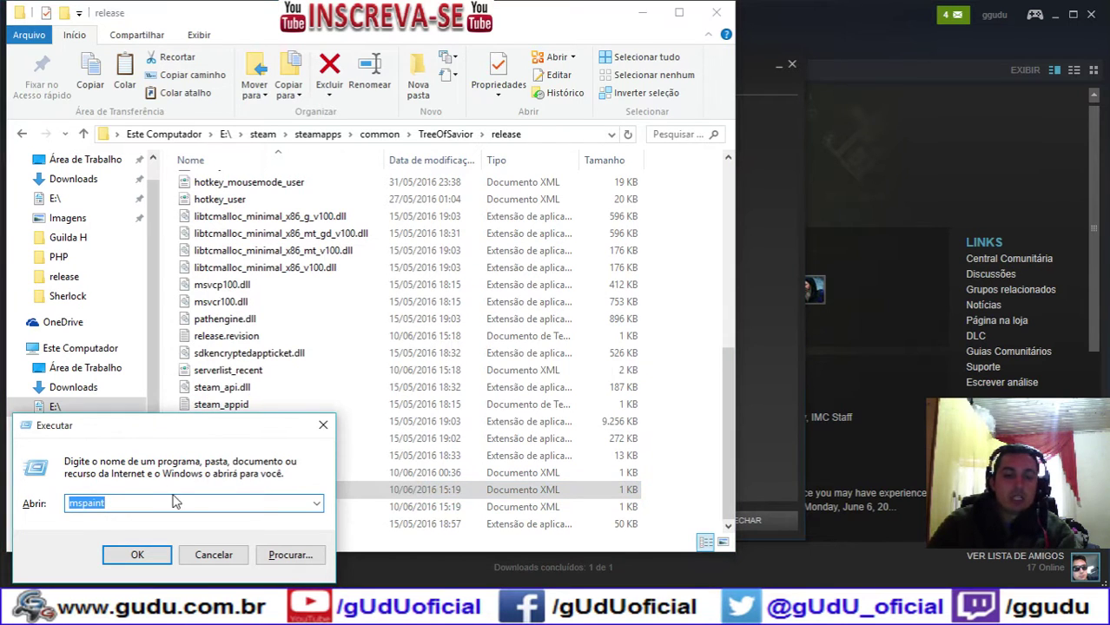
text(notepad)
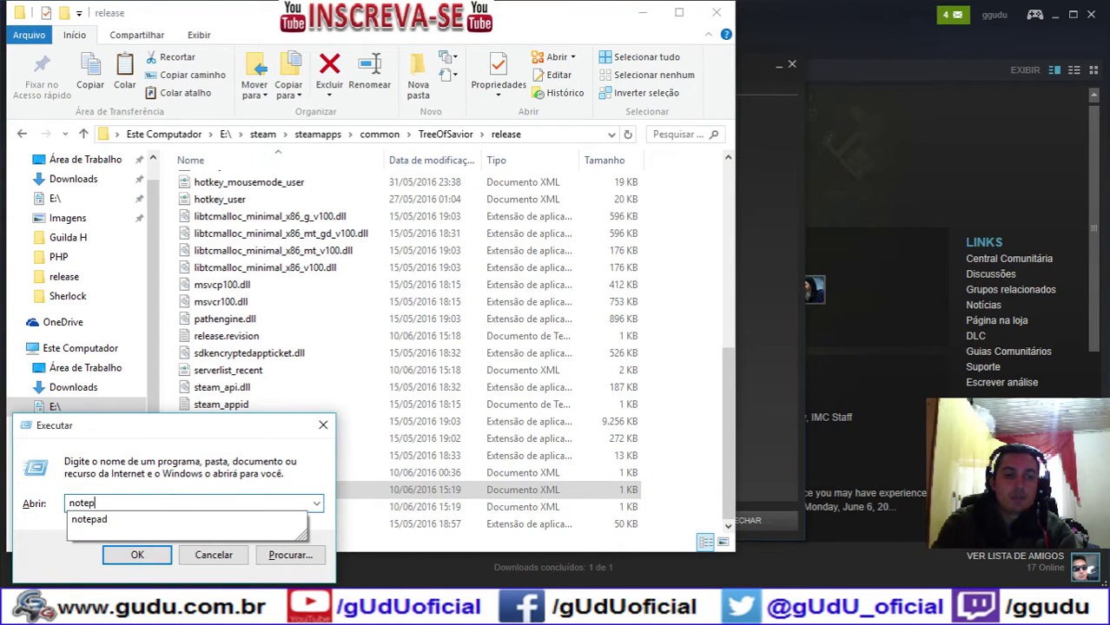
key(Return)
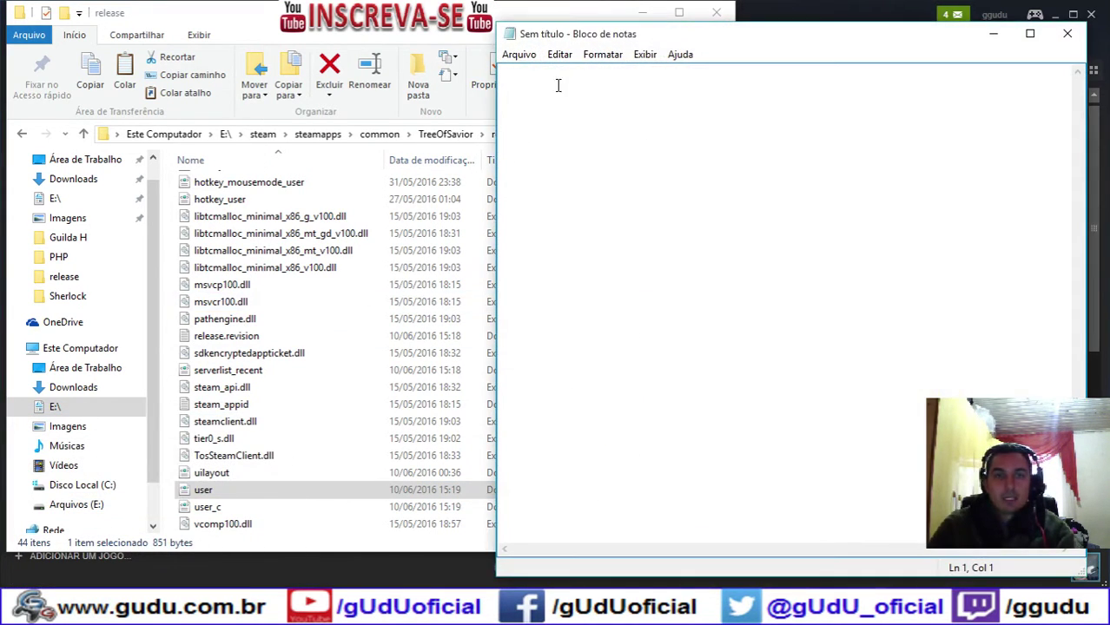
drag(200, 493, 677, 326)
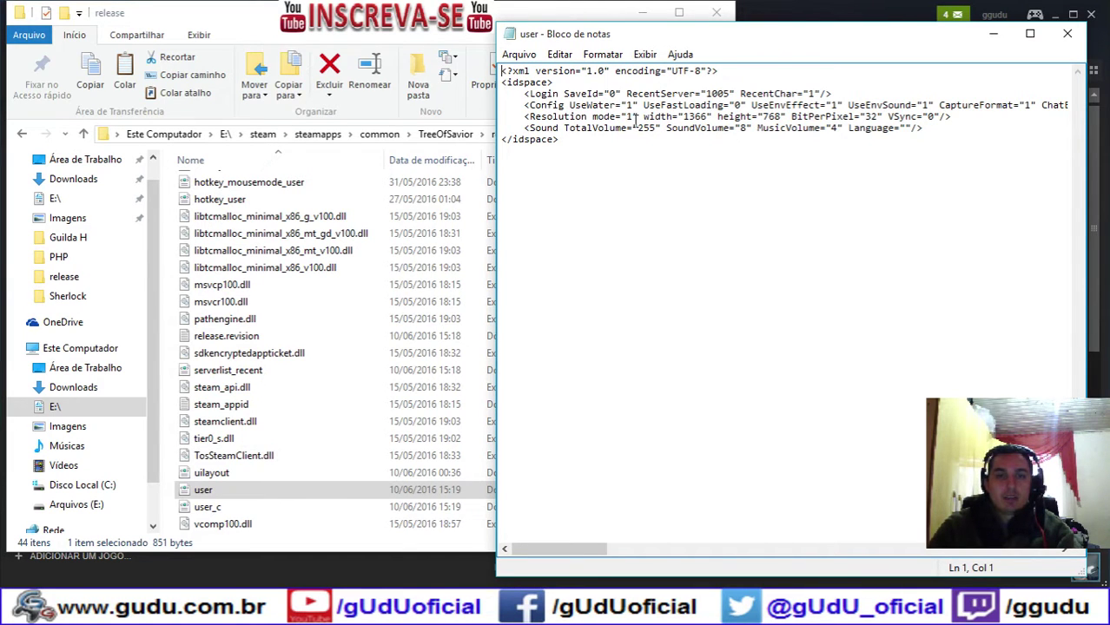
Highlight the Resolution mode value in the user file, close the file unchanged and minimise the folder window.
drag(635, 120, 626, 120)
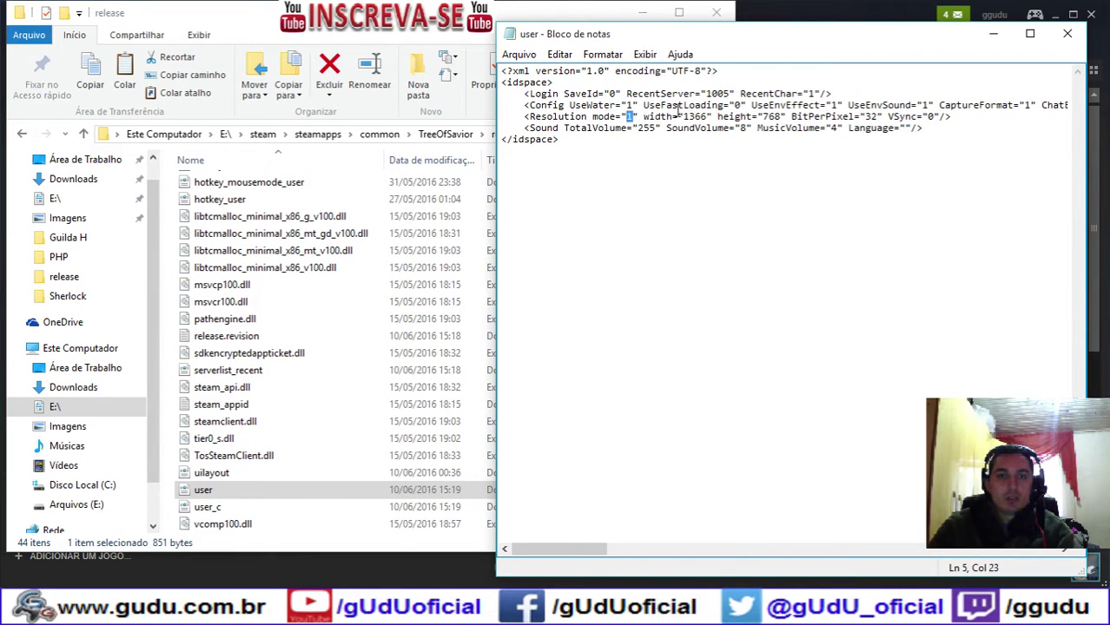
click(1068, 33)
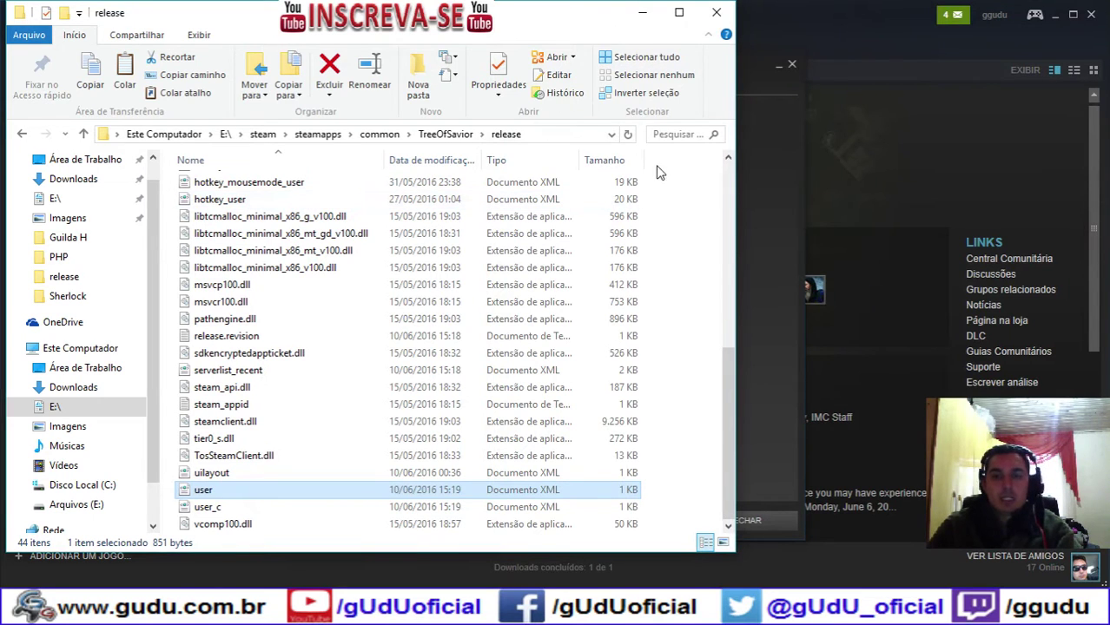
click(641, 14)
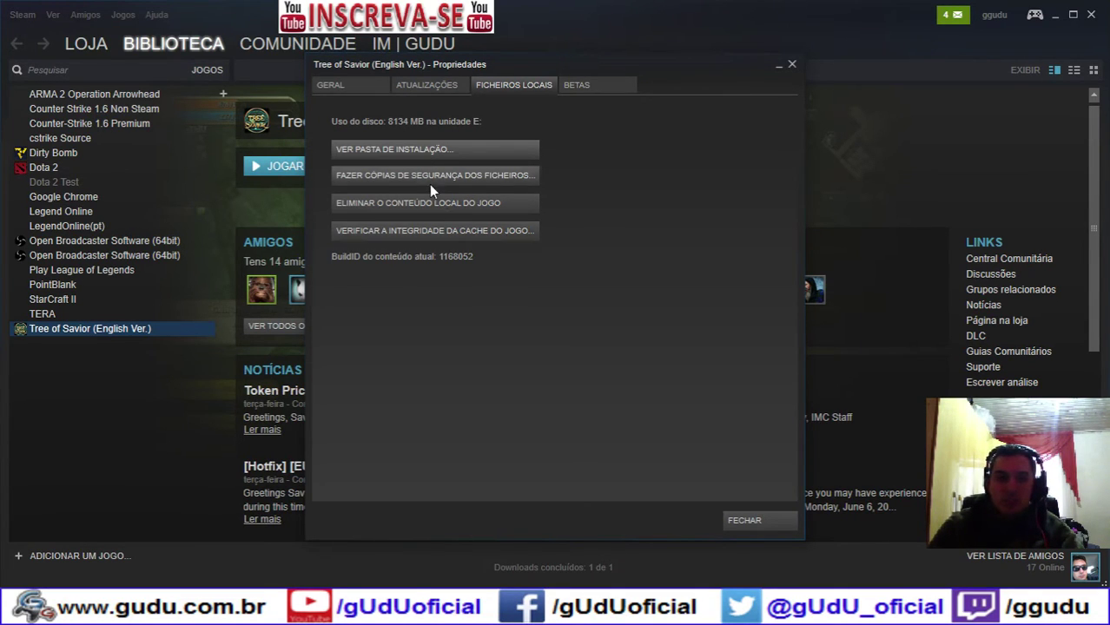
View Tree of Savior's launch options in its general properties and cancel without entering anything.
click(353, 86)
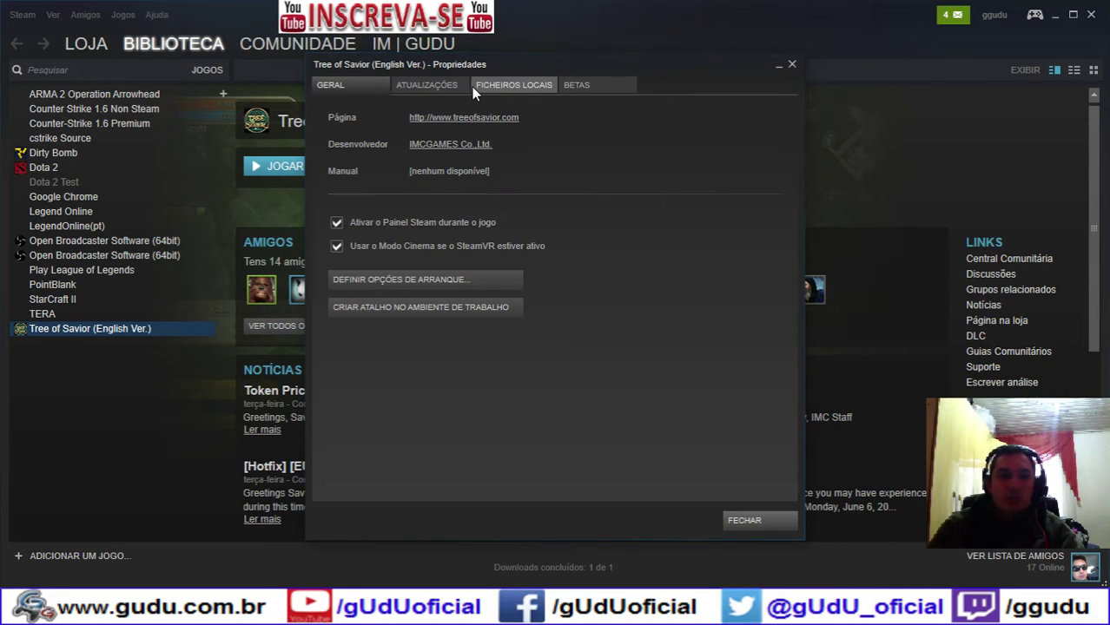
click(433, 278)
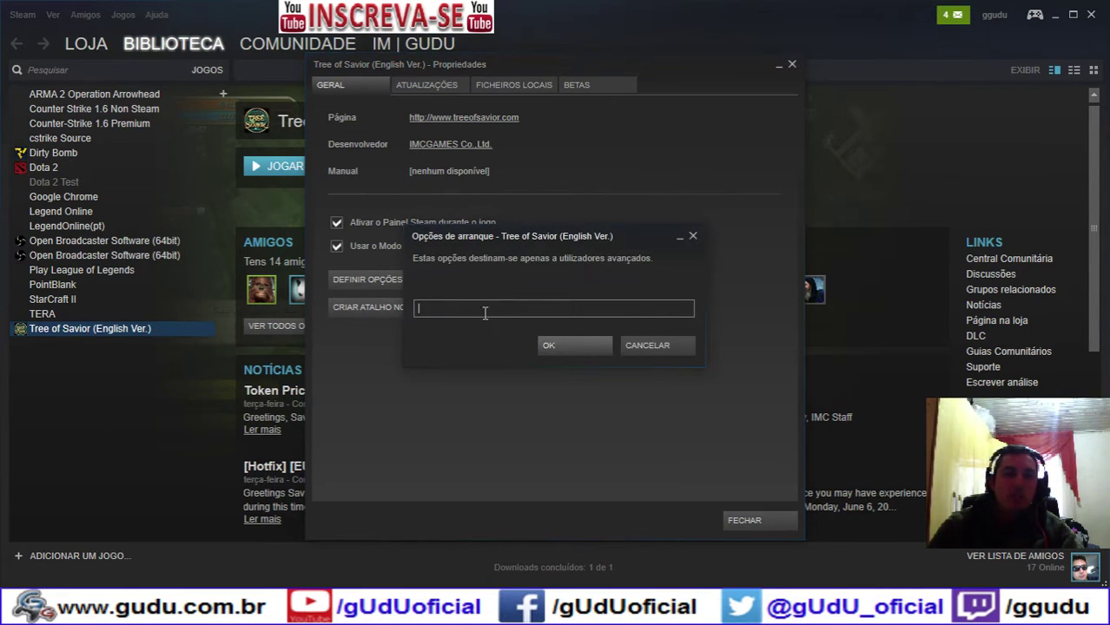
click(643, 348)
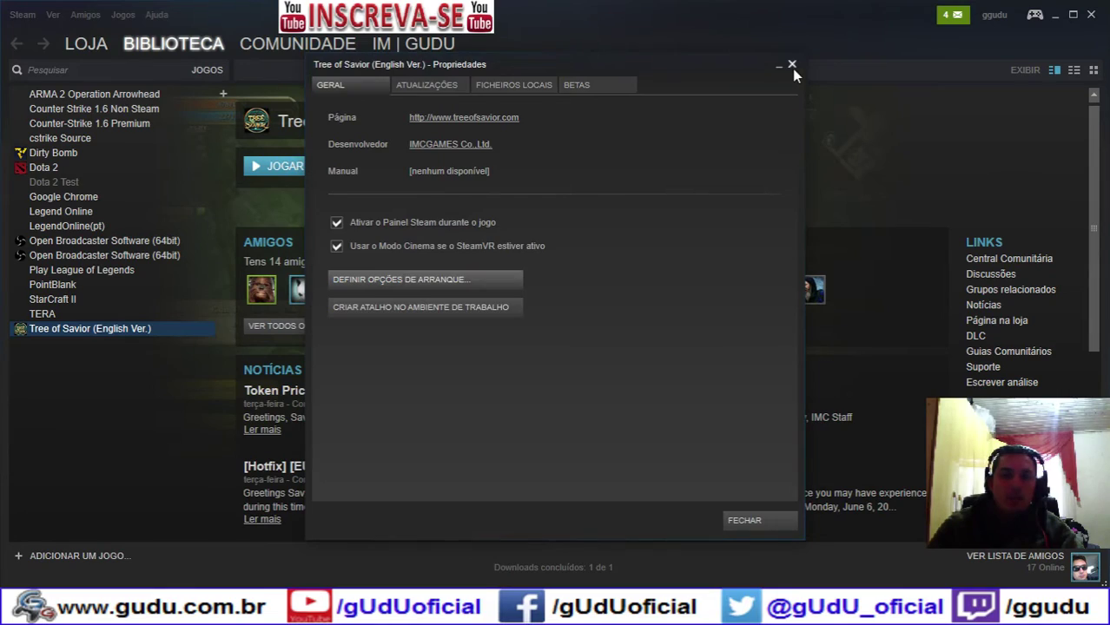
Close the game's properties and turn off compatibility mode for the Client_tos application in the release folder.
click(791, 65)
mouse_move(179, 608)
click(179, 538)
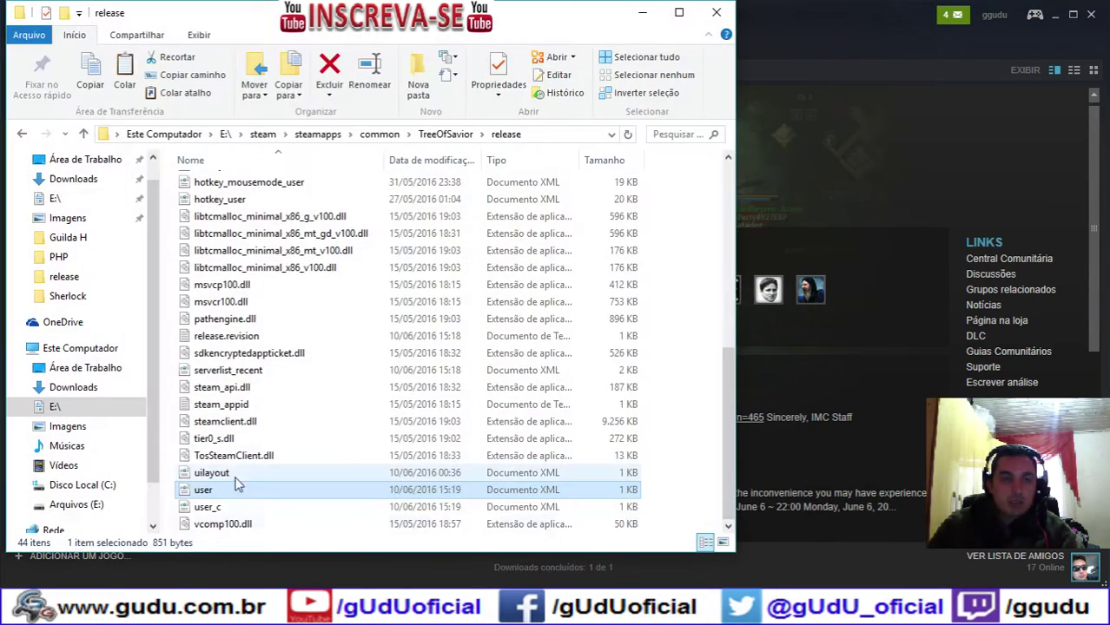
scroll(245, 424, up, 8)
scroll(247, 423, down, 1)
right_click(246, 423)
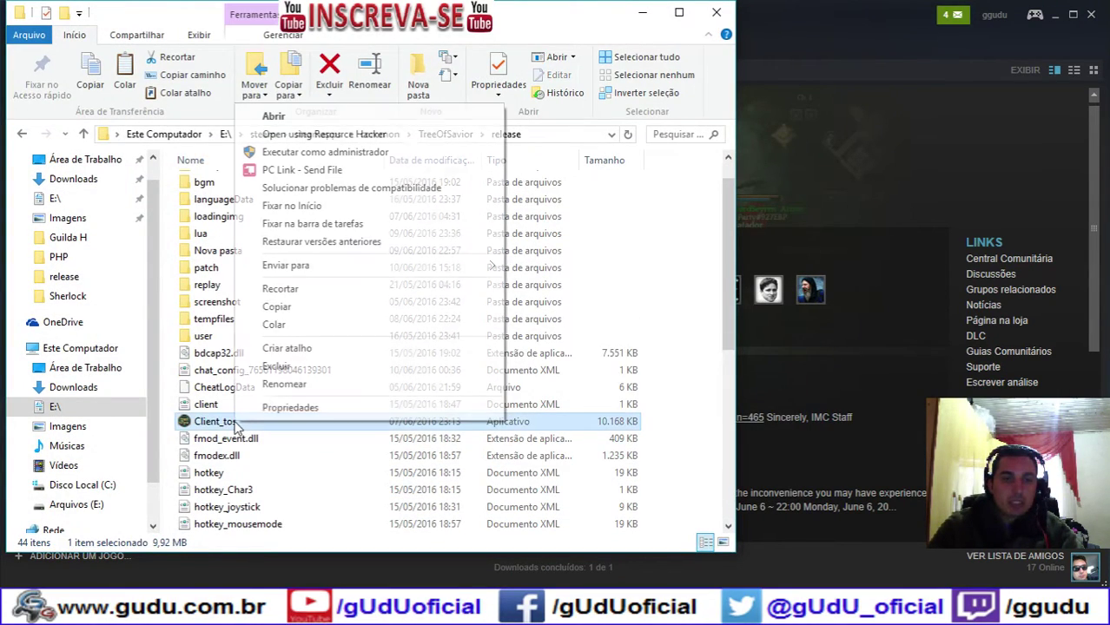
click(305, 408)
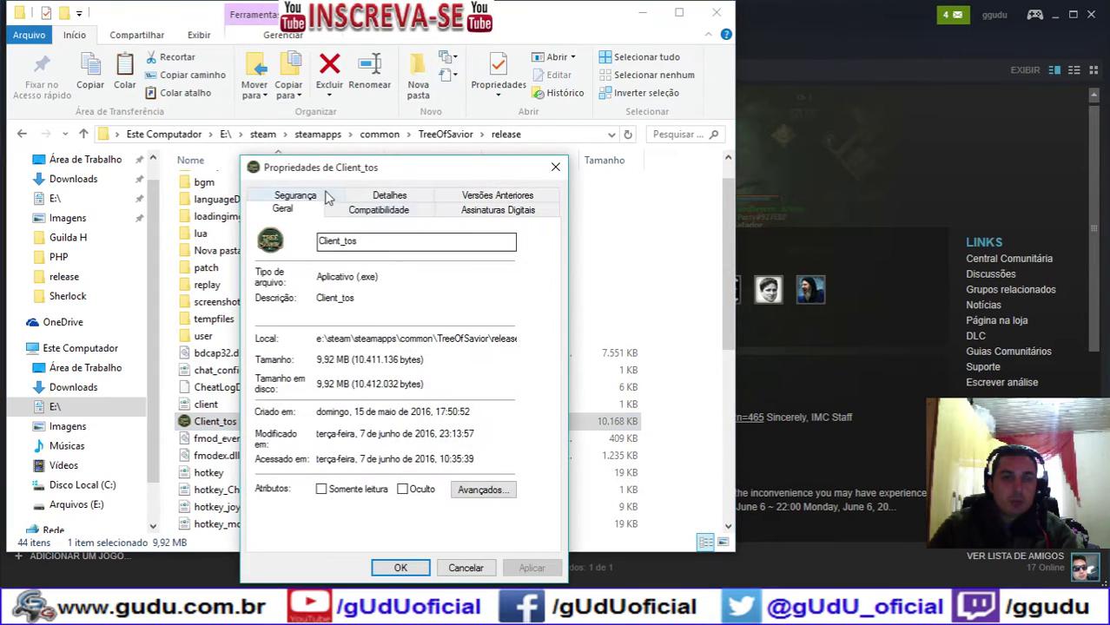
click(382, 193)
click(403, 194)
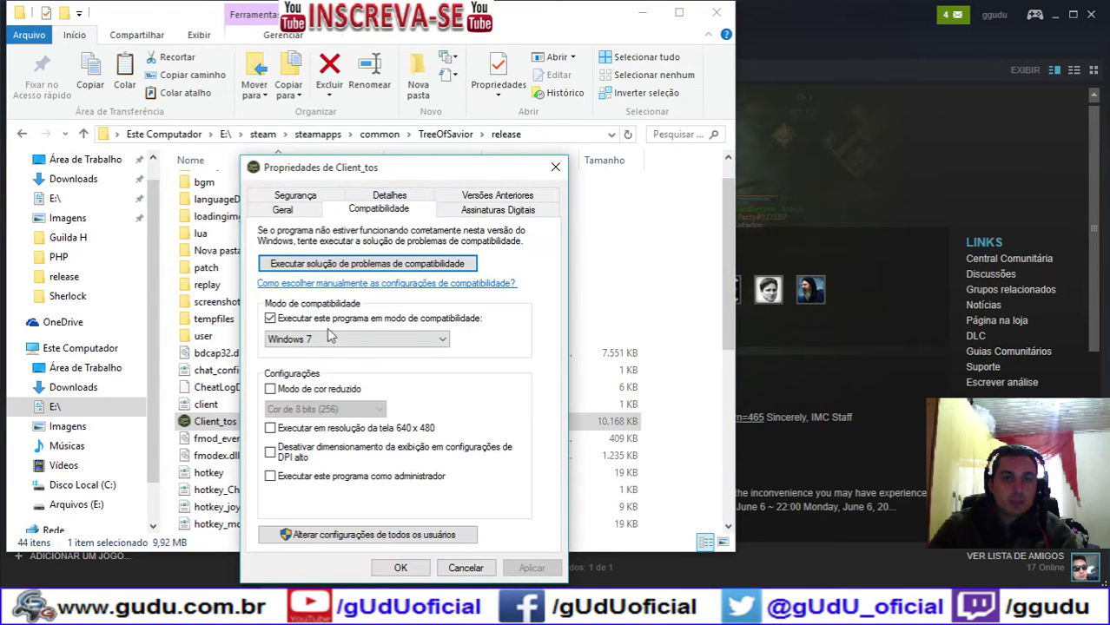
click(271, 319)
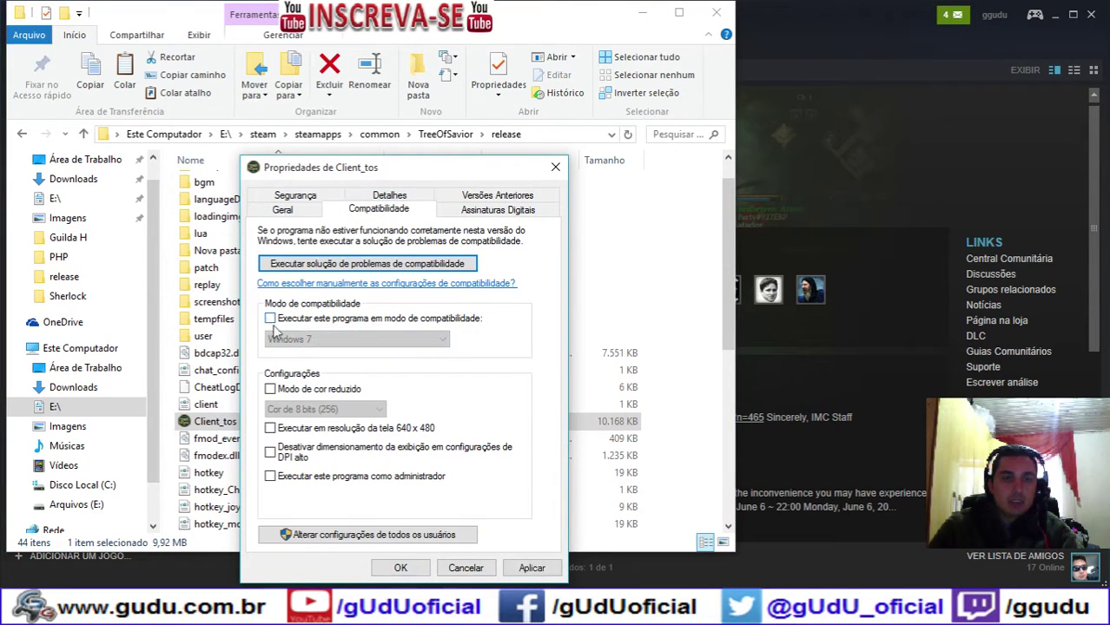
click(401, 568)
Switch to the Steam library, launch Tree of Savior and allow it to make changes to the computer.
key(alt+Tab)
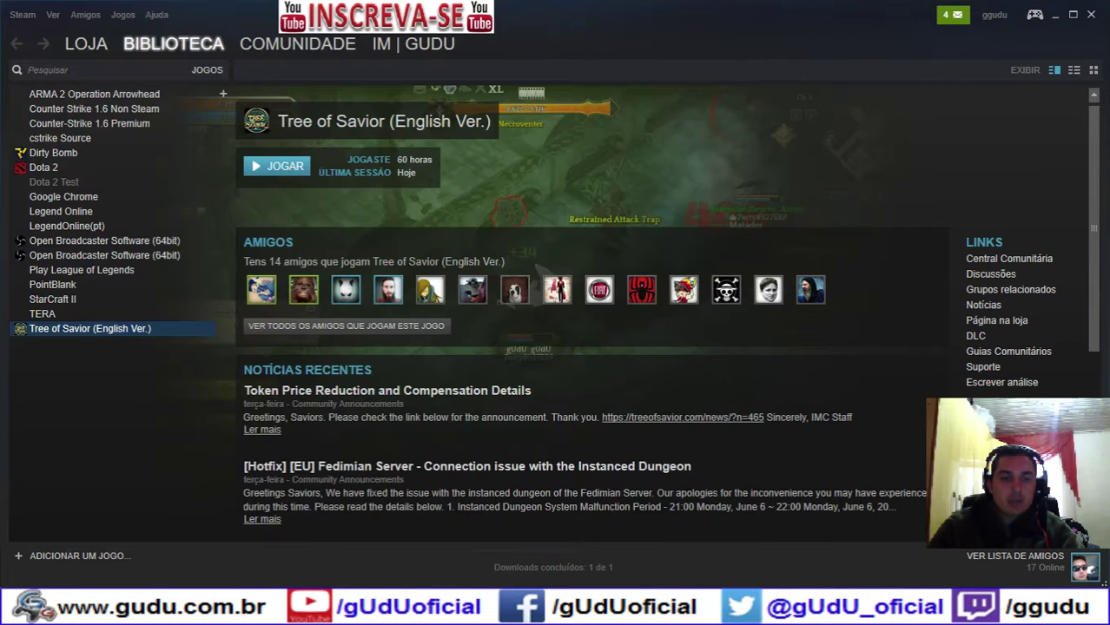
double_click(107, 333)
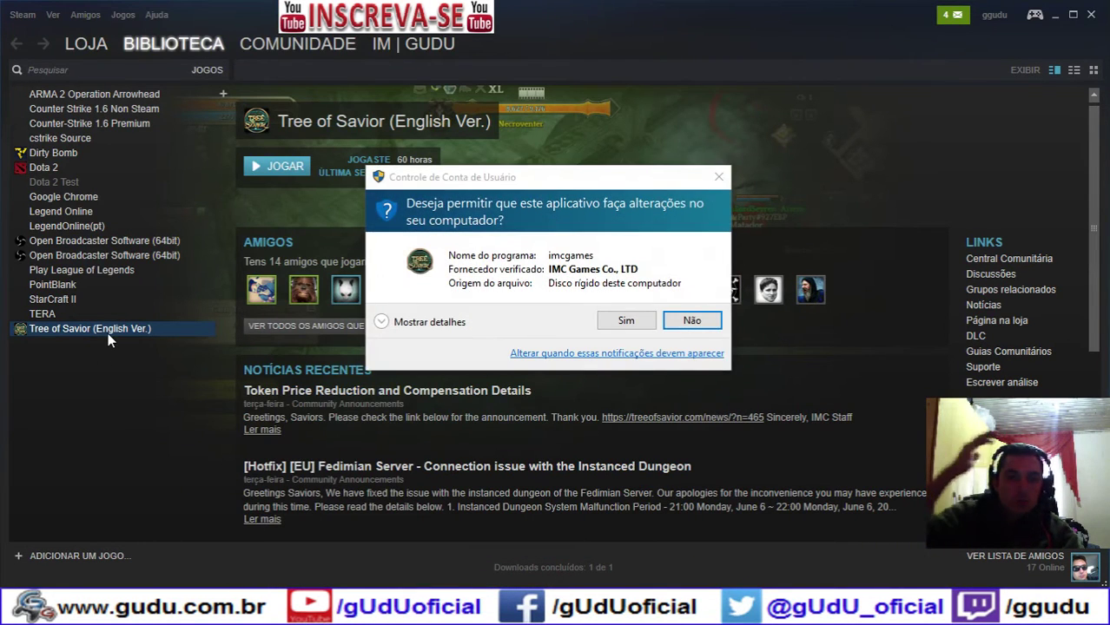
click(630, 319)
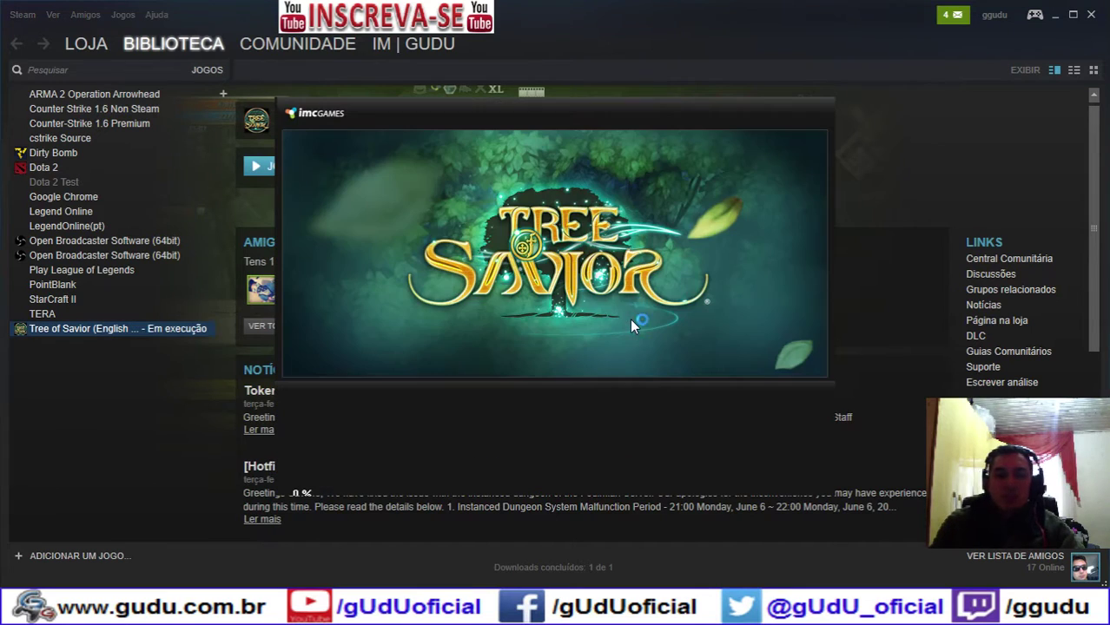
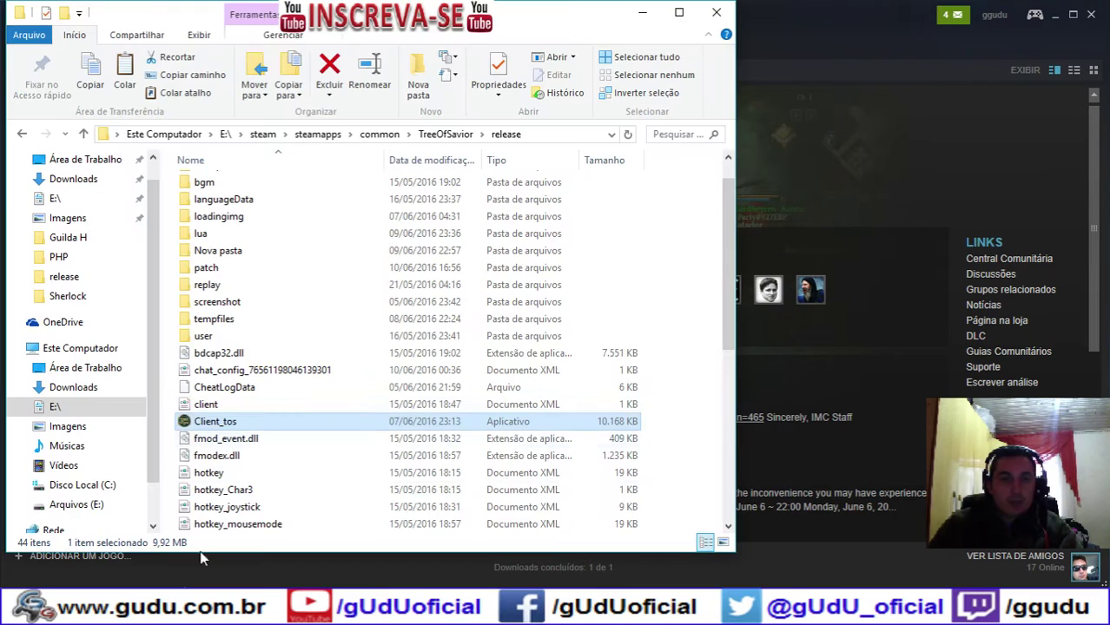
Enable compatibility mode for the Client_tos application with Windows 7 as the target system and confirm.
right_click(228, 424)
click(278, 410)
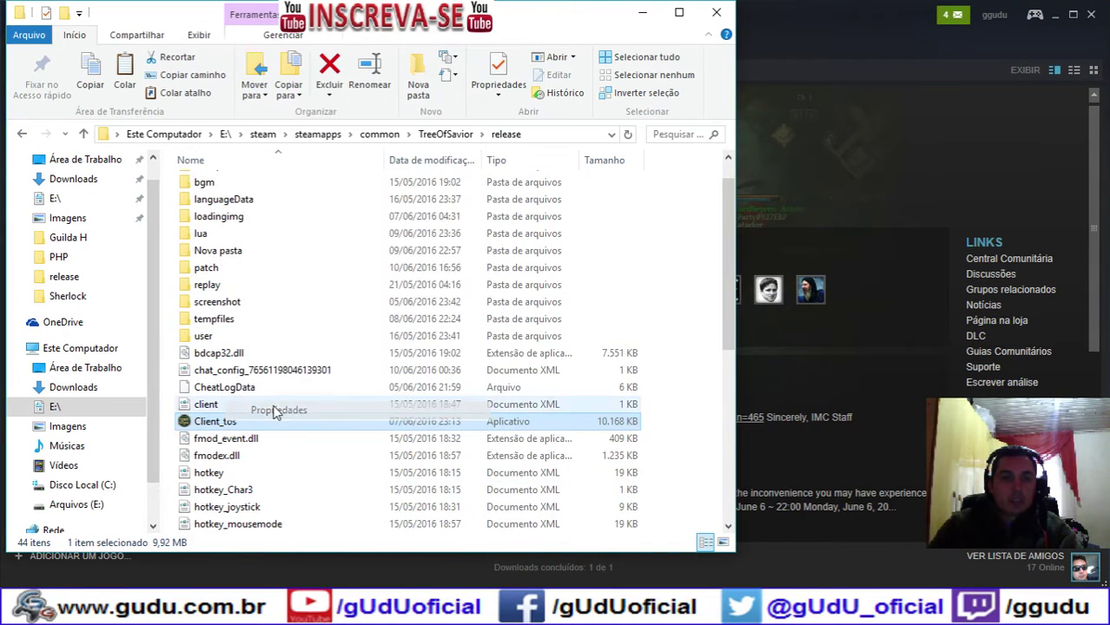
click(383, 215)
click(306, 320)
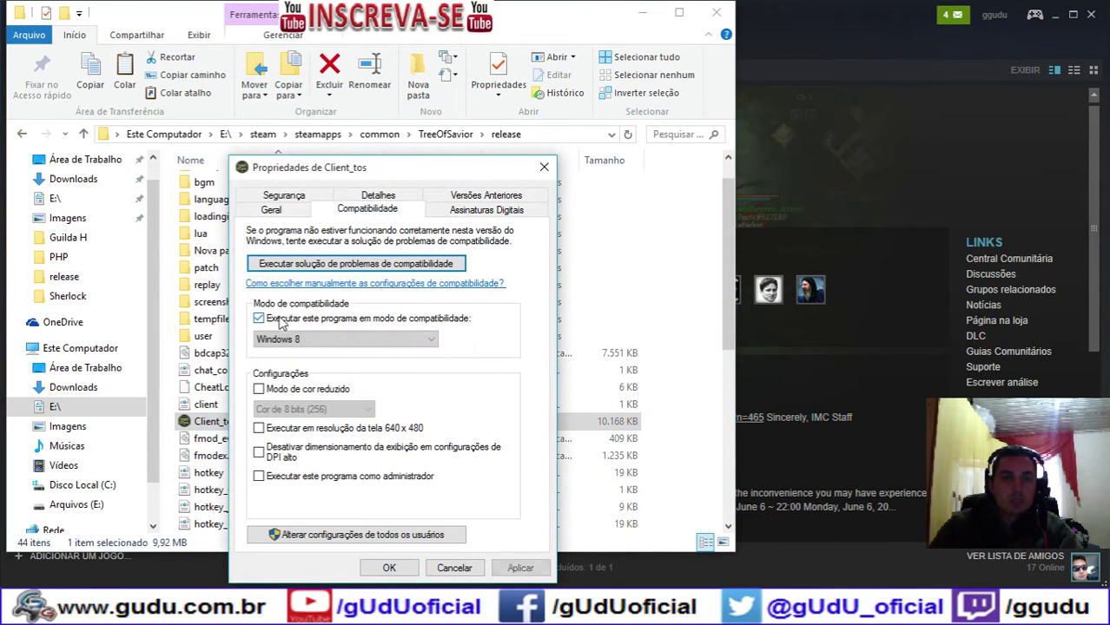
click(346, 339)
click(319, 432)
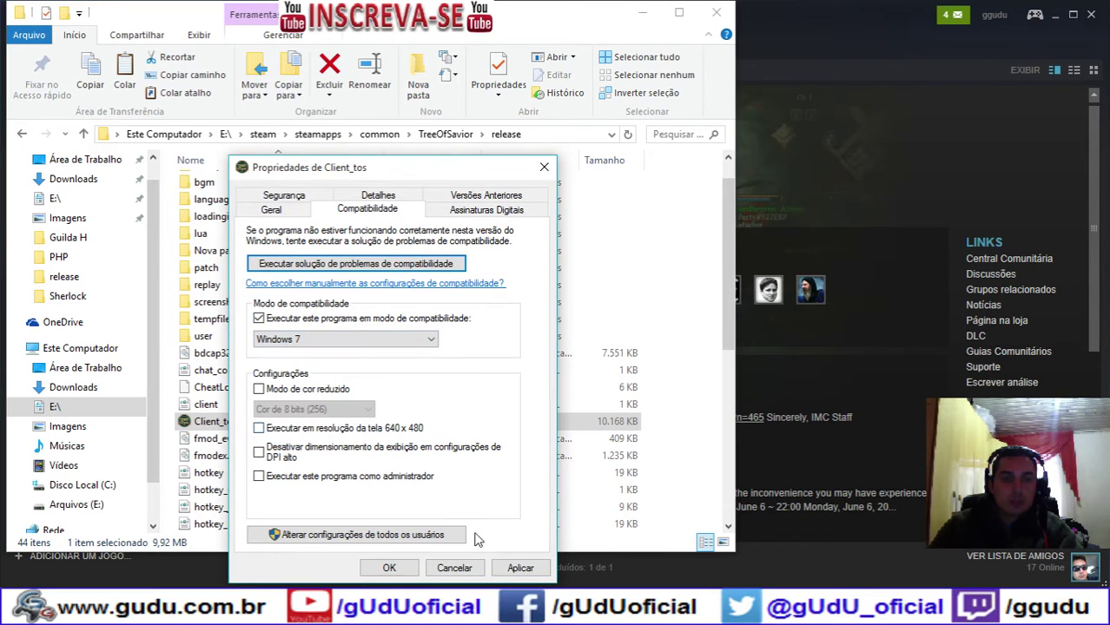
click(389, 569)
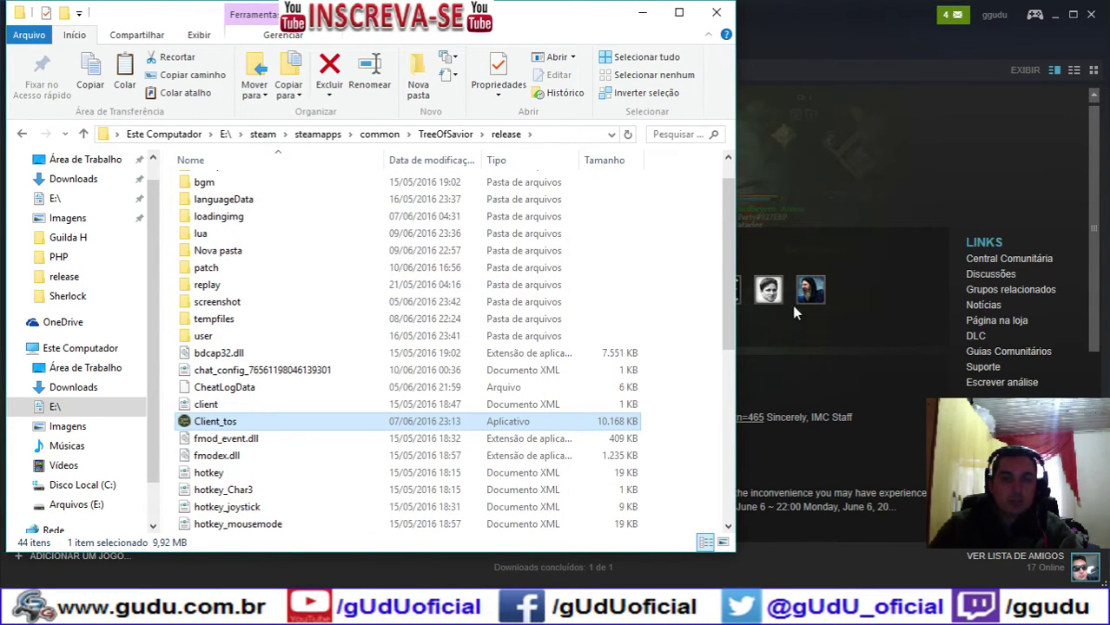
Minimise the folder window, launch Tree of Savior with permission to make changes, and exit from its server list screen.
click(640, 13)
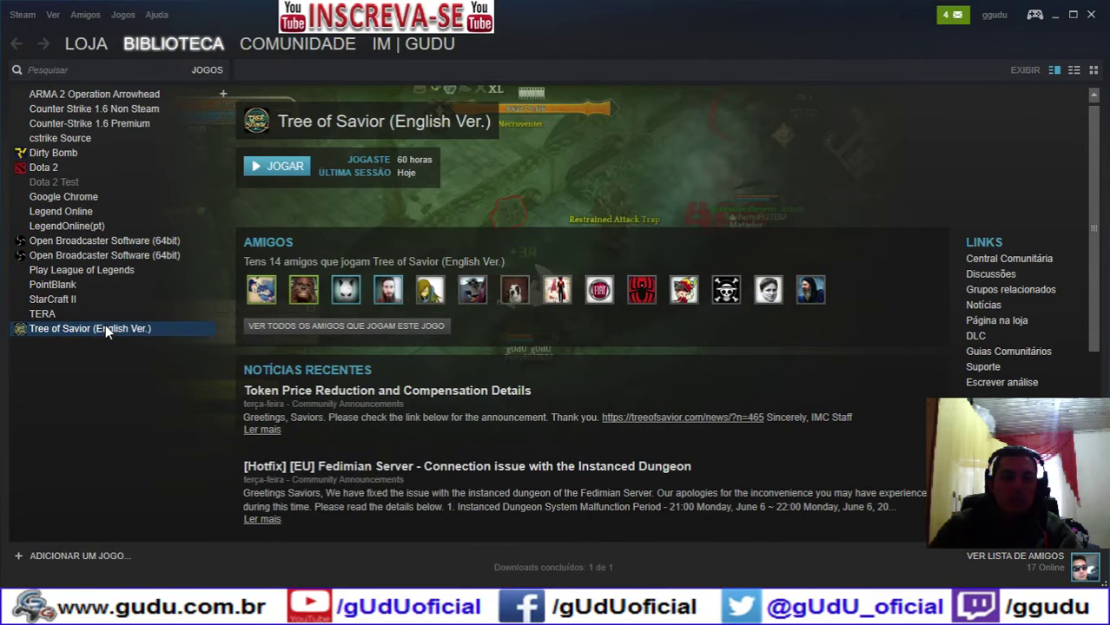
click(627, 321)
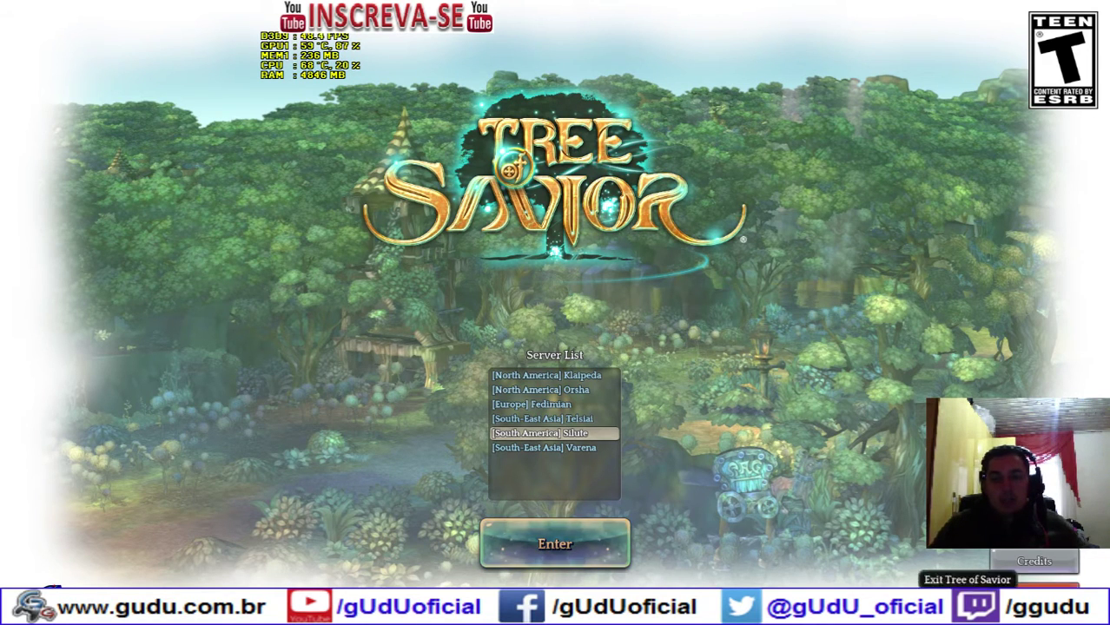
click(1035, 590)
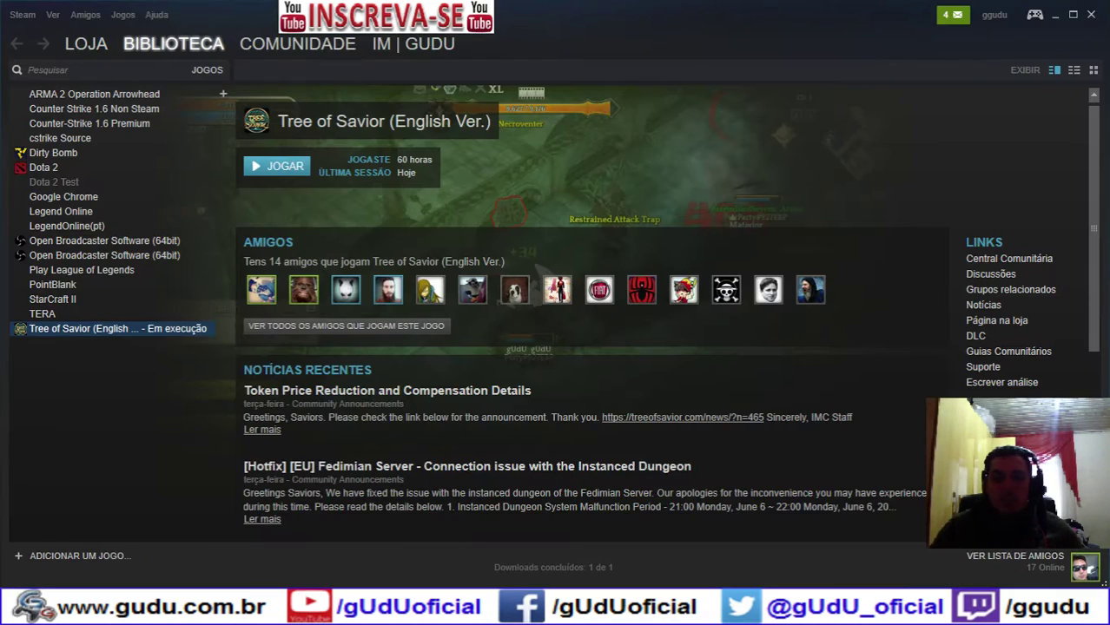
click(915, 606)
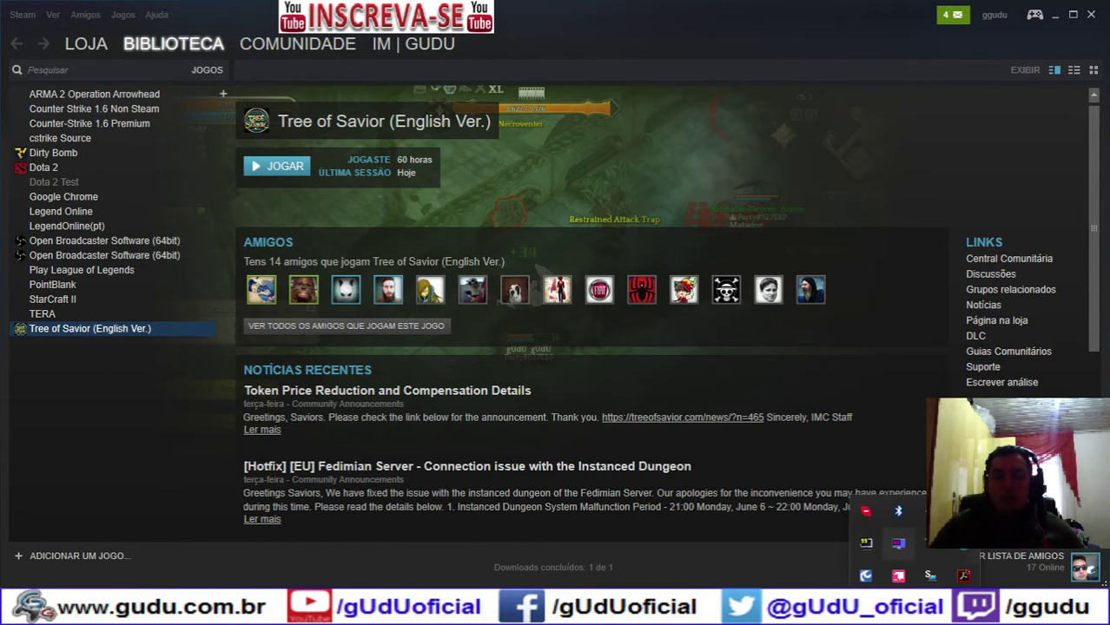
key(Escape)
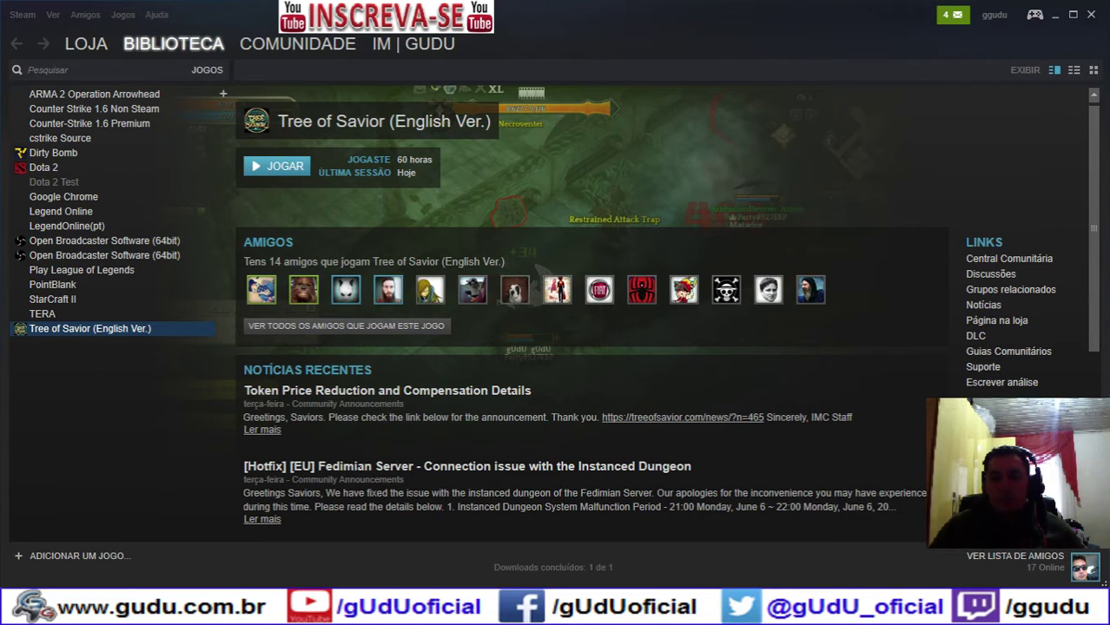
click(915, 608)
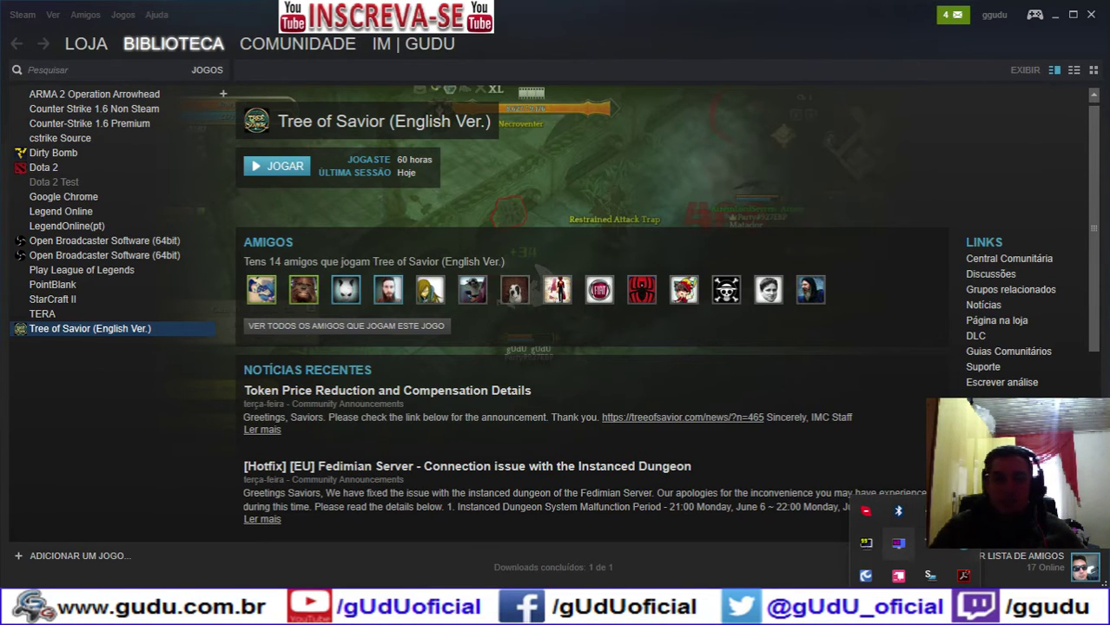
Return to the release folder and disable compatibility mode in the Client_tos application's properties.
key(alt+Tab)
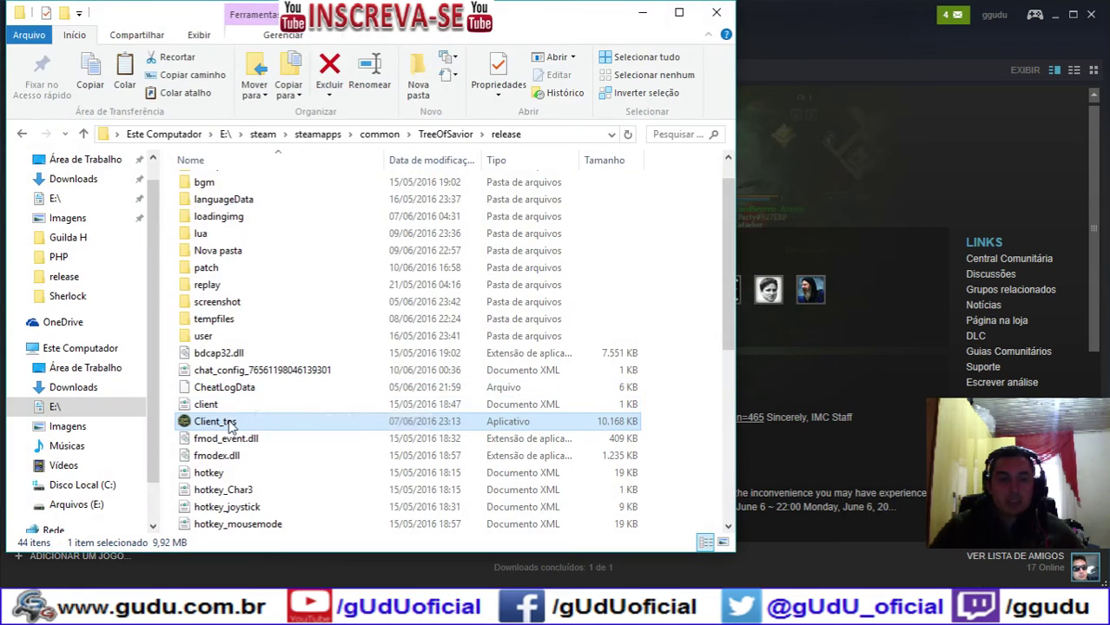
right_click(229, 421)
click(308, 407)
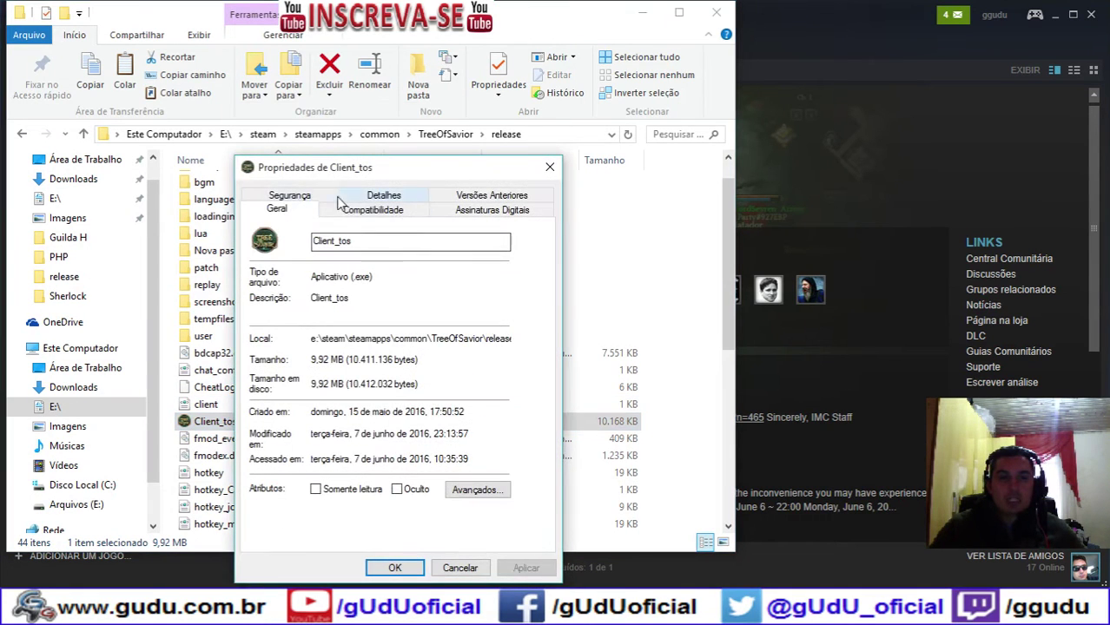
click(400, 212)
click(265, 319)
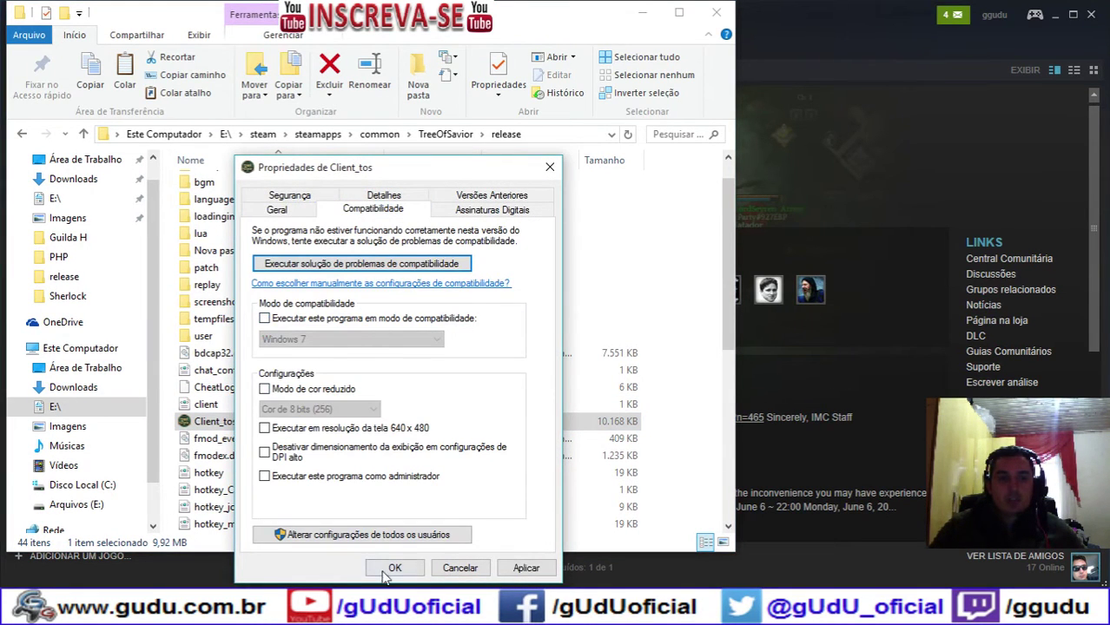
click(417, 574)
Exit the hardware monitoring overlay program and Fraps, both running in the background.
click(915, 608)
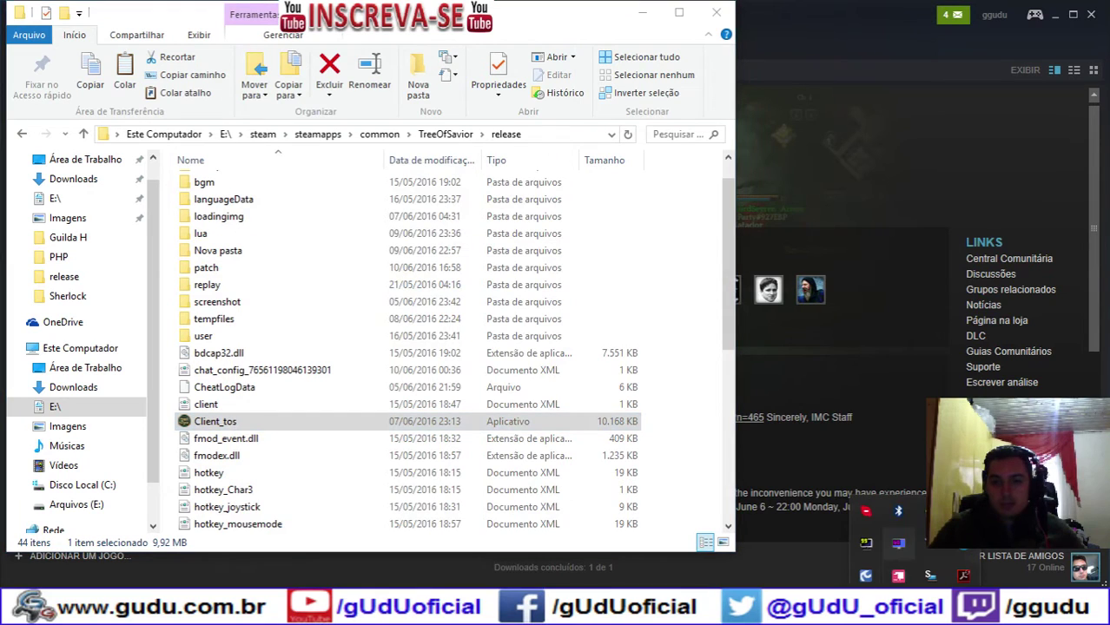
right_click(900, 546)
click(936, 580)
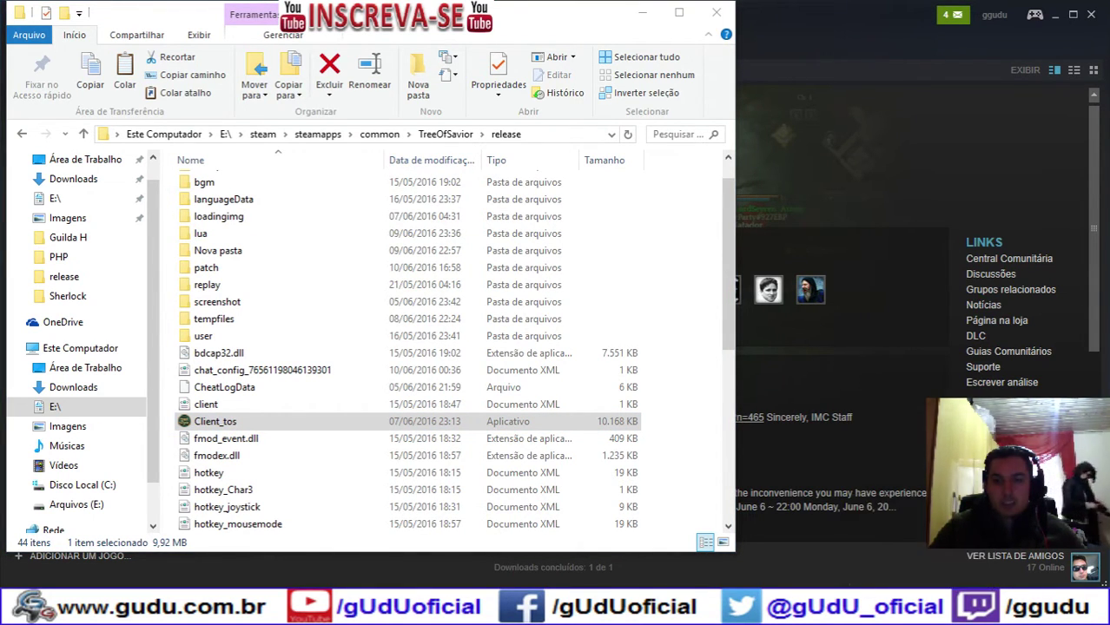
click(914, 608)
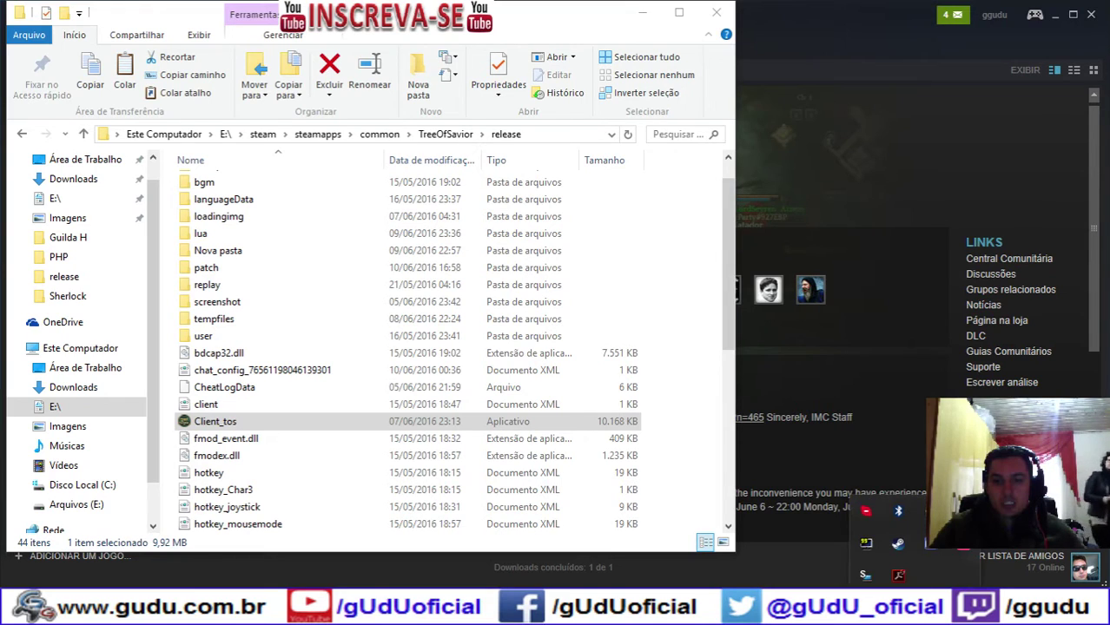
right_click(869, 547)
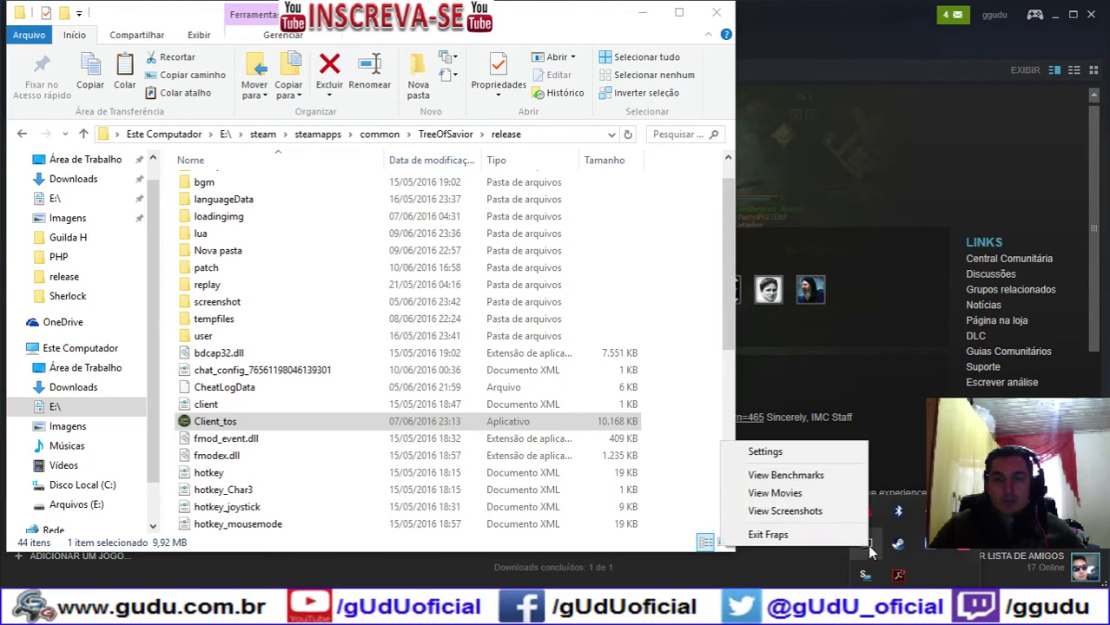
click(786, 535)
Minimise the folder window and relaunch Tree of Savior from the library, granting it permission to make changes.
click(643, 13)
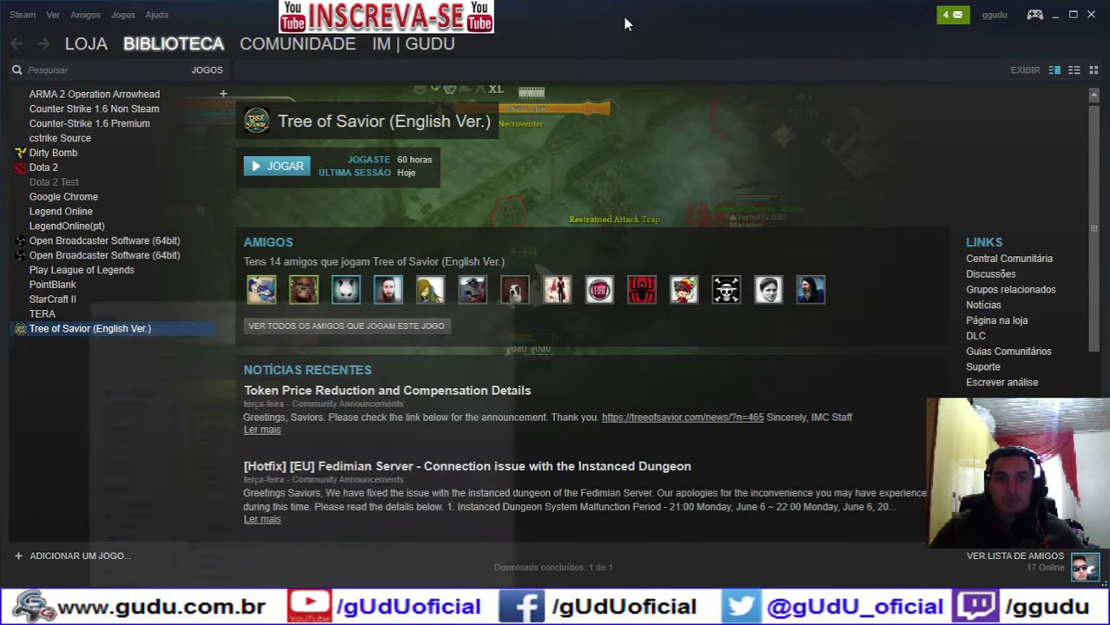
double_click(83, 330)
click(627, 318)
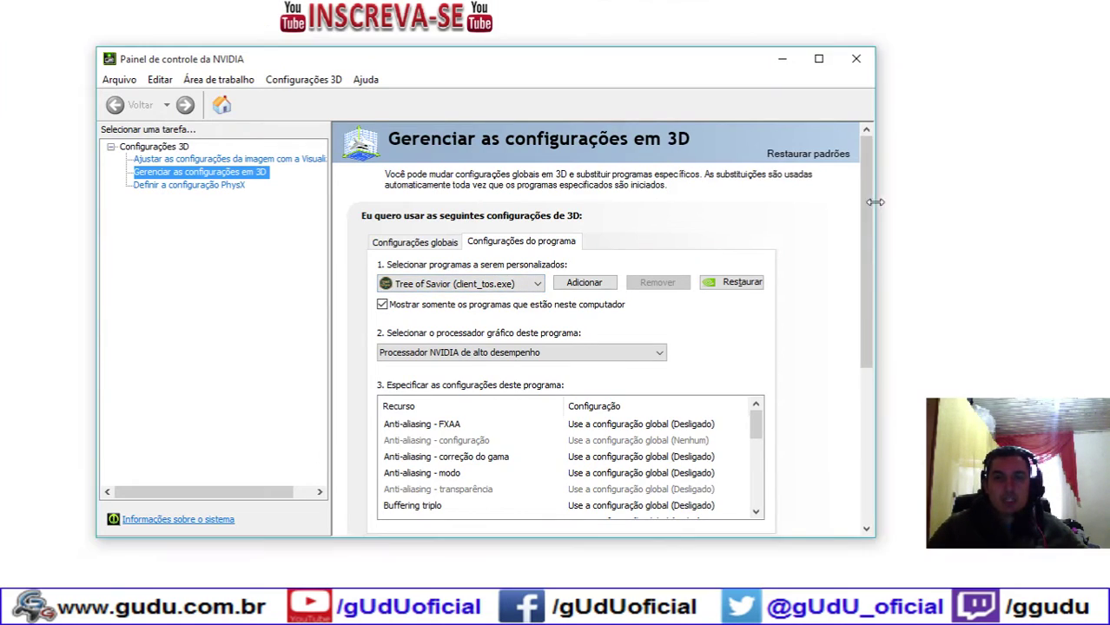
Review the NVIDIA Control Panel's 3D program settings and its list of customisable programs, keeping Tree of Savior (client_tos.exe) selected.
drag(869, 204, 868, 259)
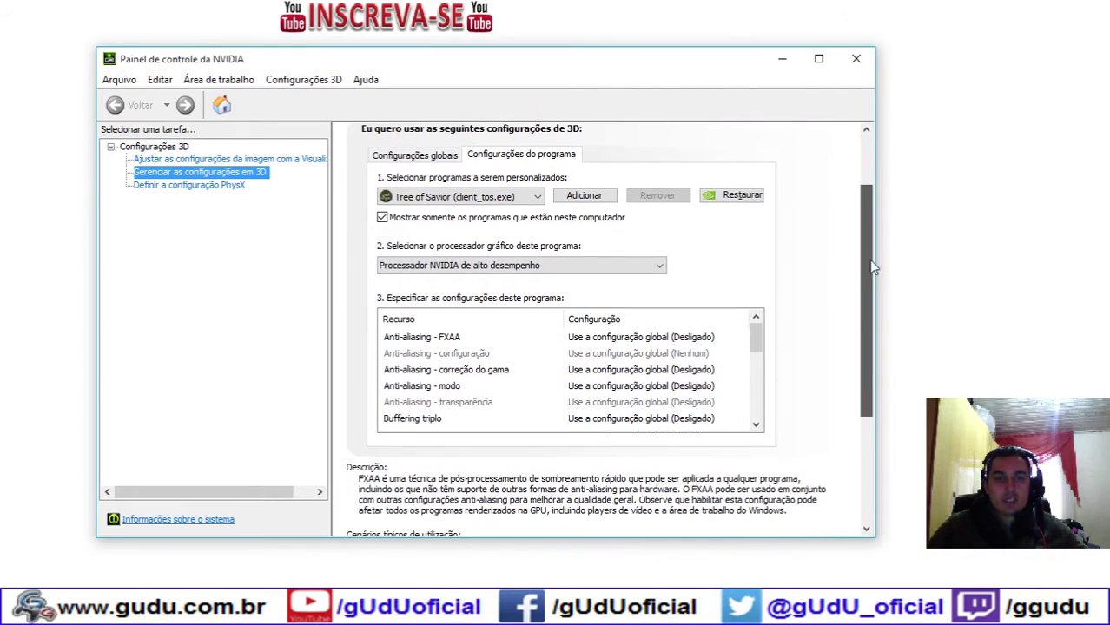
click(539, 193)
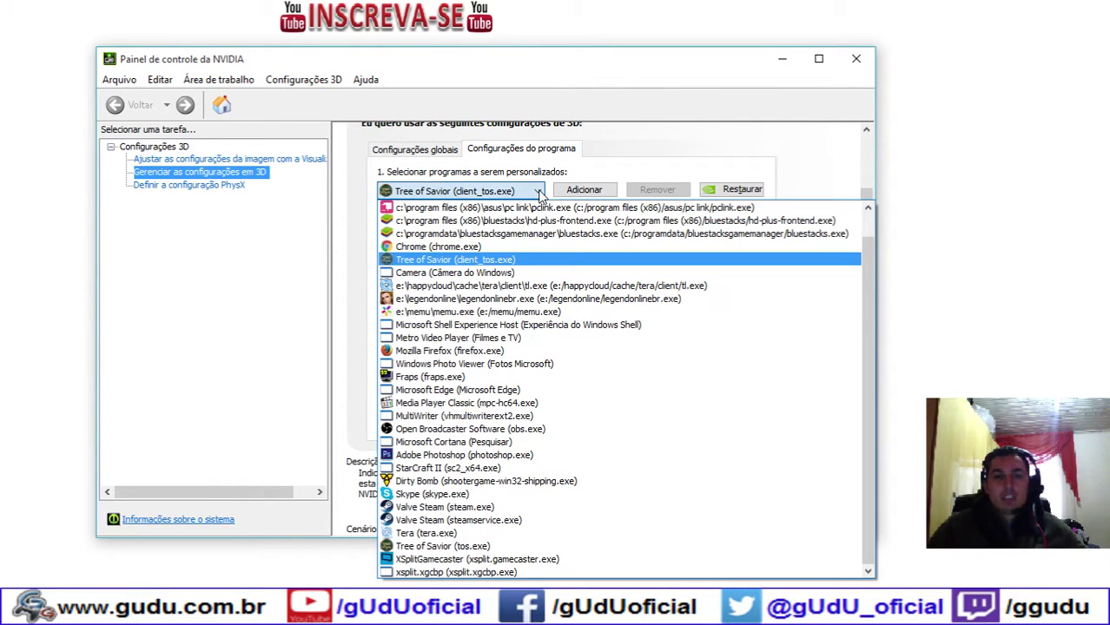
click(594, 170)
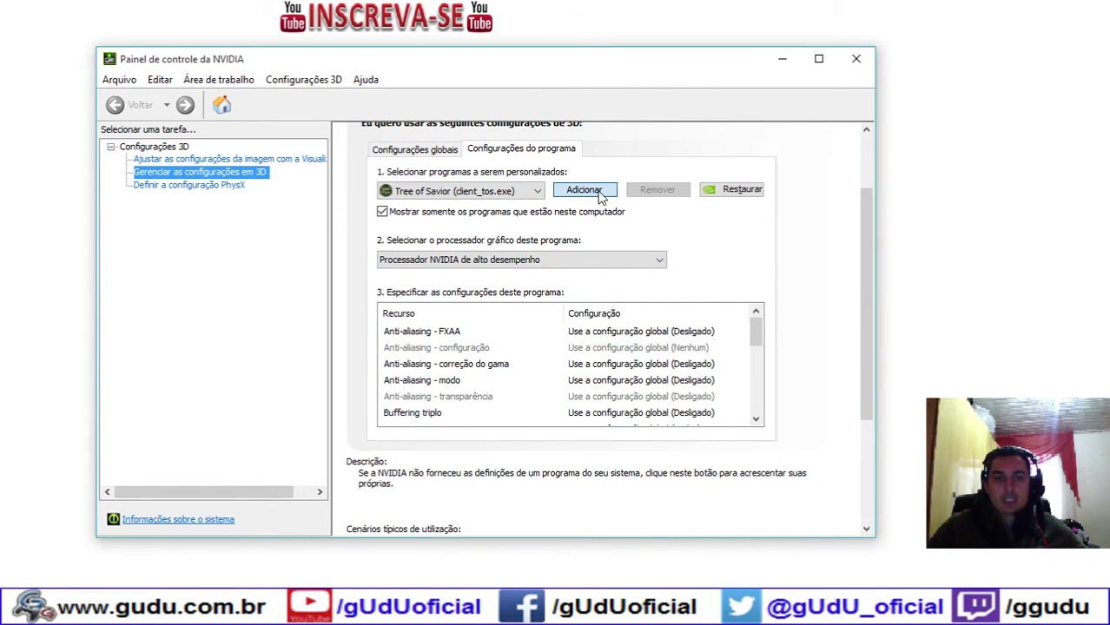
Browse the recently used programs that can be added, cancel without adding one and minimise the NVIDIA Control Panel.
click(599, 197)
drag(669, 165, 669, 387)
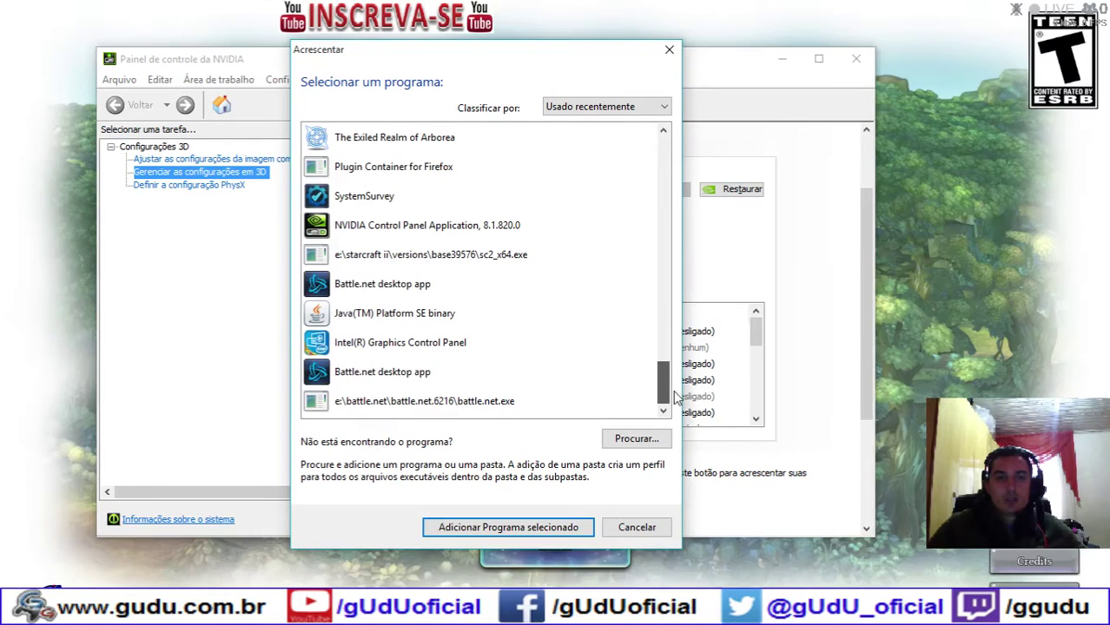
click(643, 530)
click(781, 58)
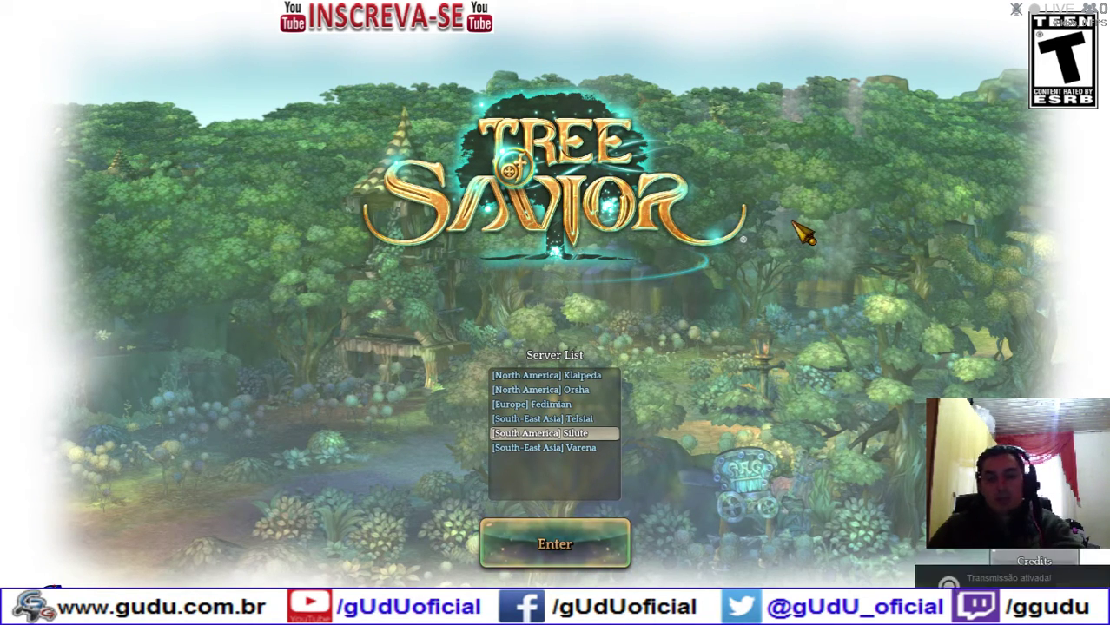
Switch from the running game back to the Steam library window.
key(alt+Tab)
key(alt+Tab)
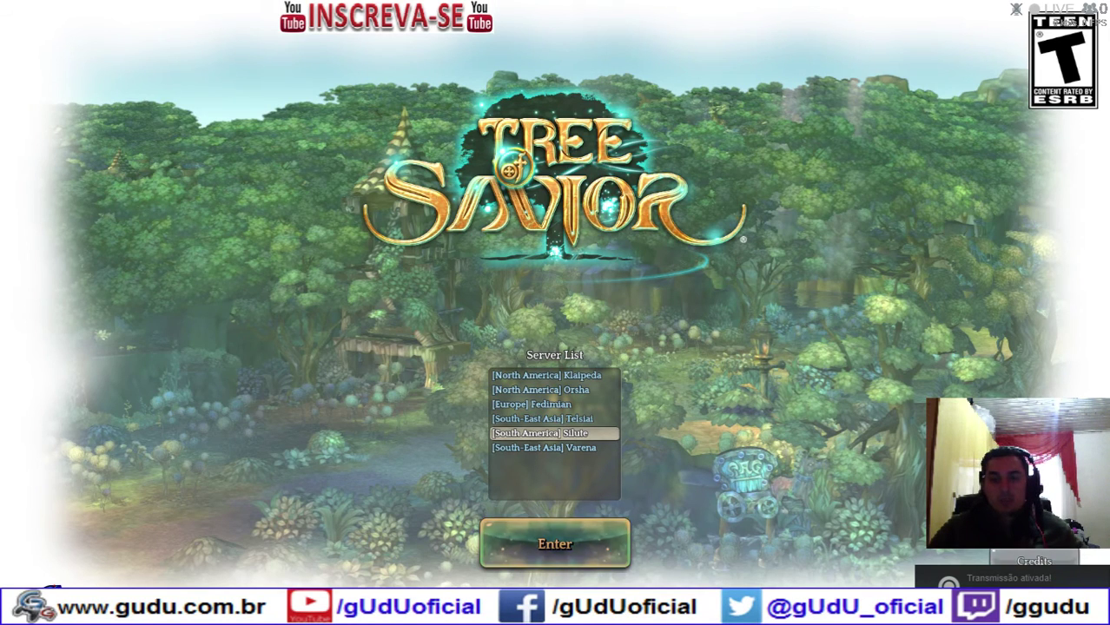
key(alt+Tab)
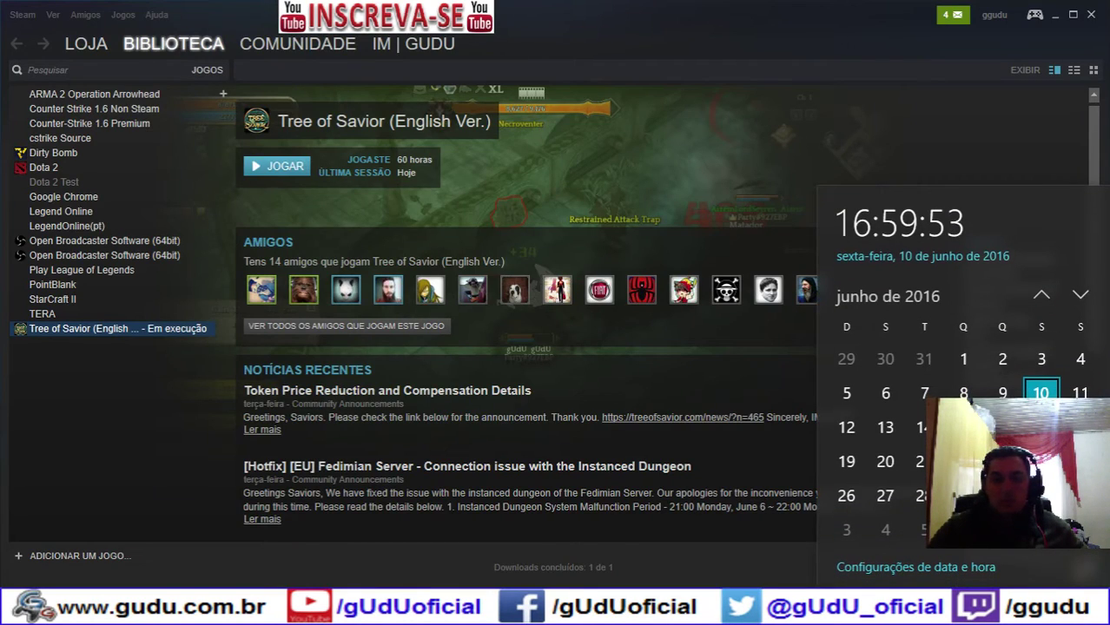
Start MSI Afterburner with permission to make changes, then minimise Open Broadcaster Software and the Afterburner window.
key(Escape)
click(1054, 16)
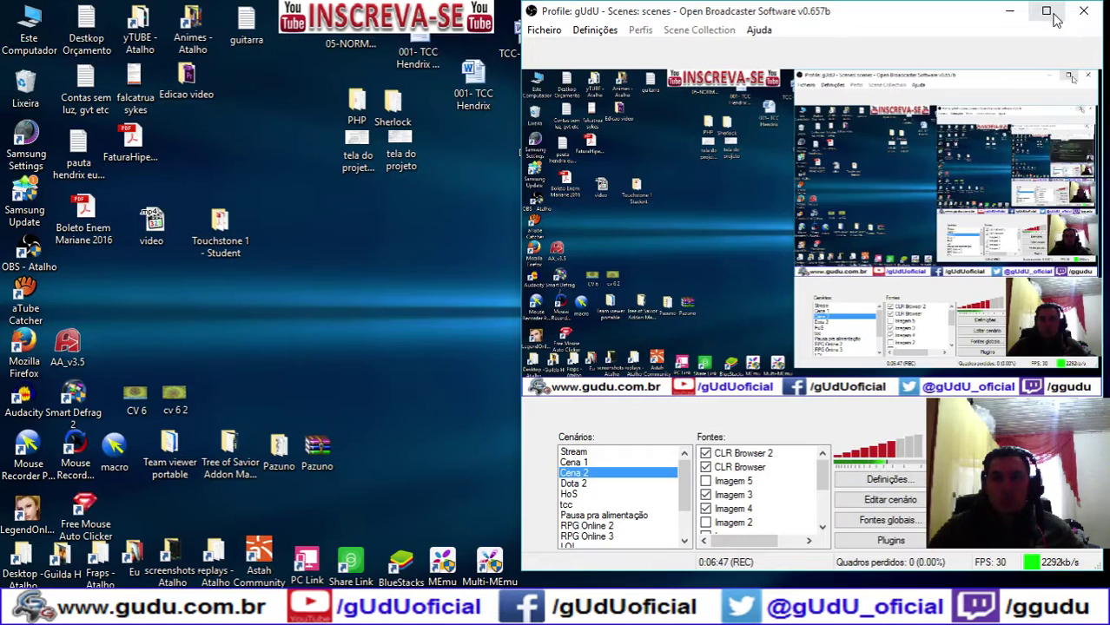
key(alt+Tab)
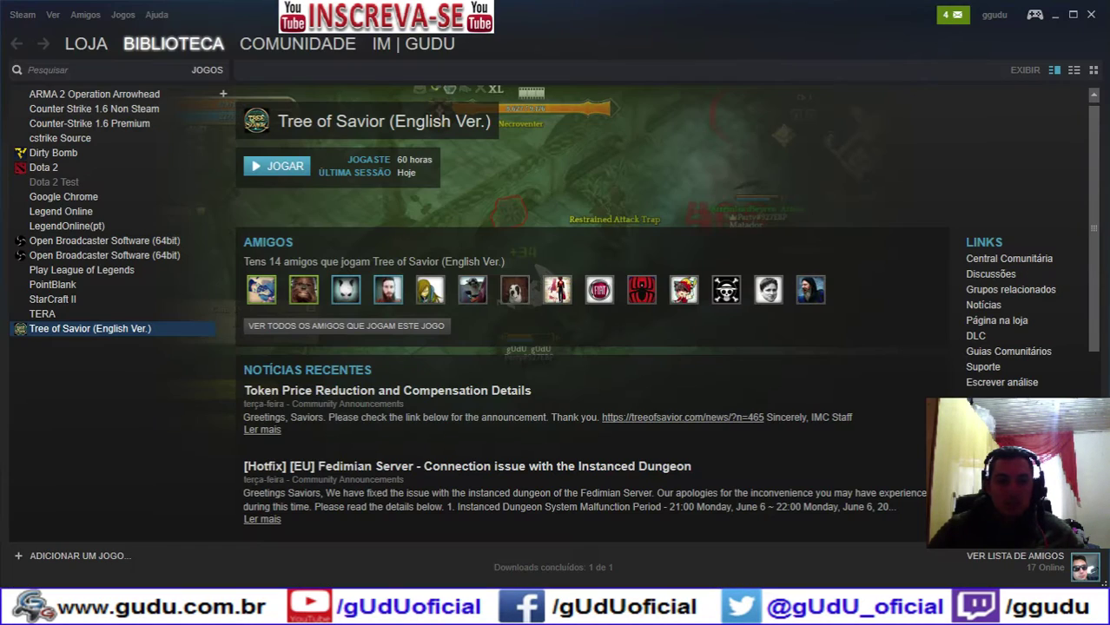
key(super)
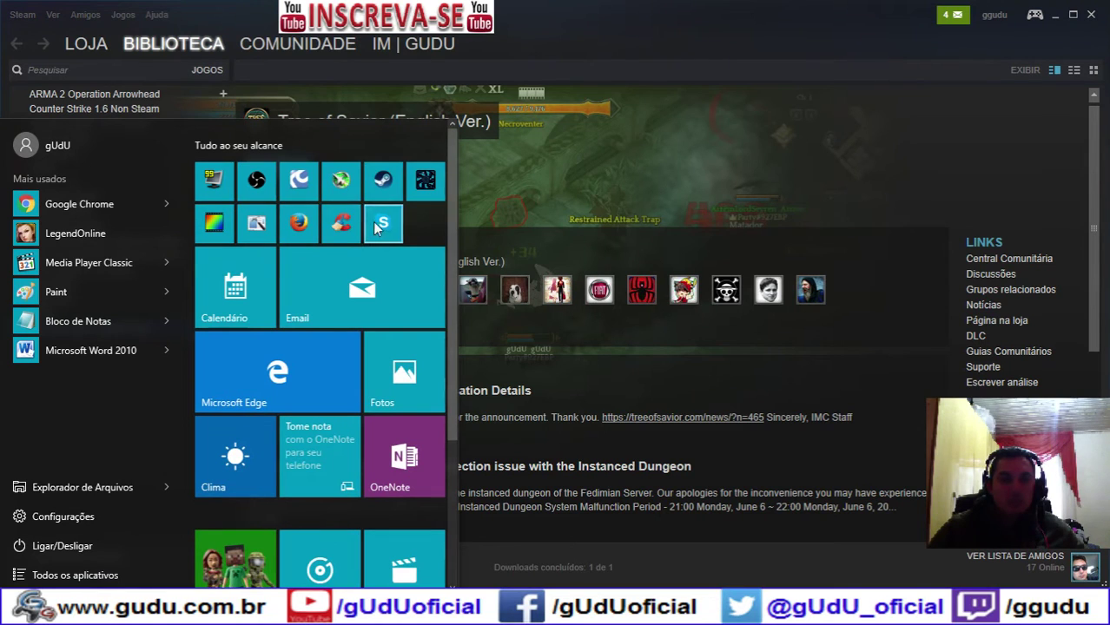
click(349, 185)
click(629, 322)
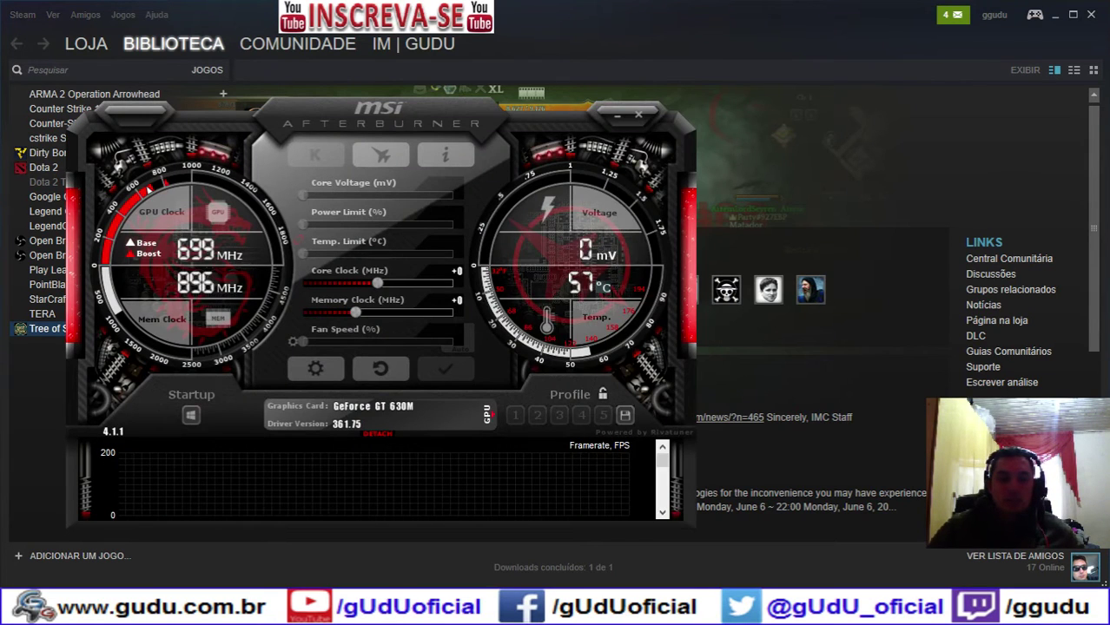
key(alt+Tab)
click(1009, 10)
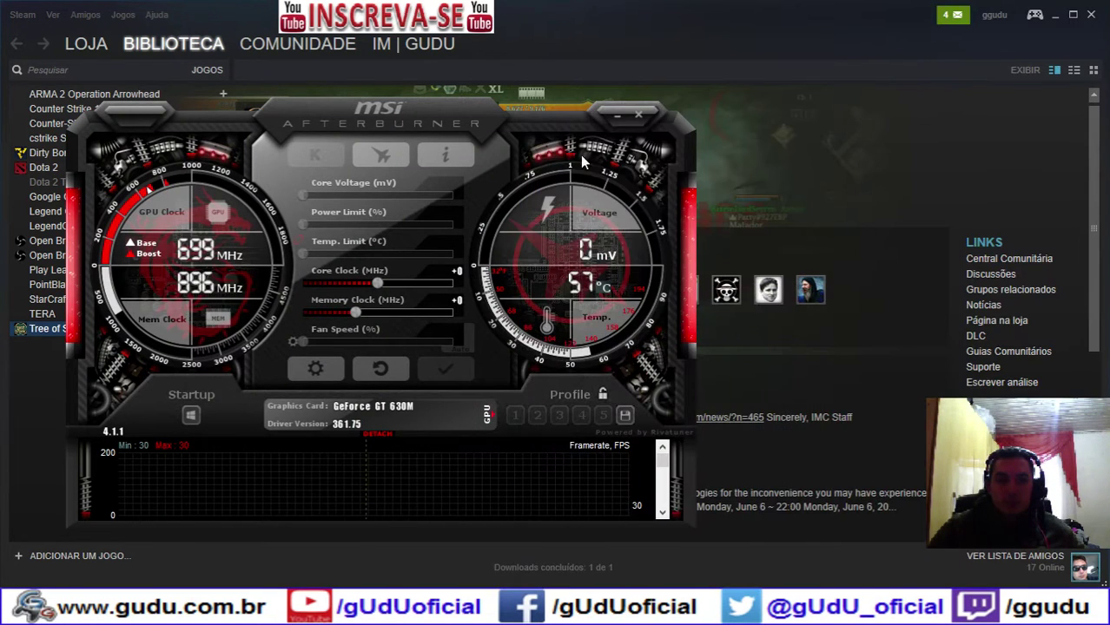
click(613, 115)
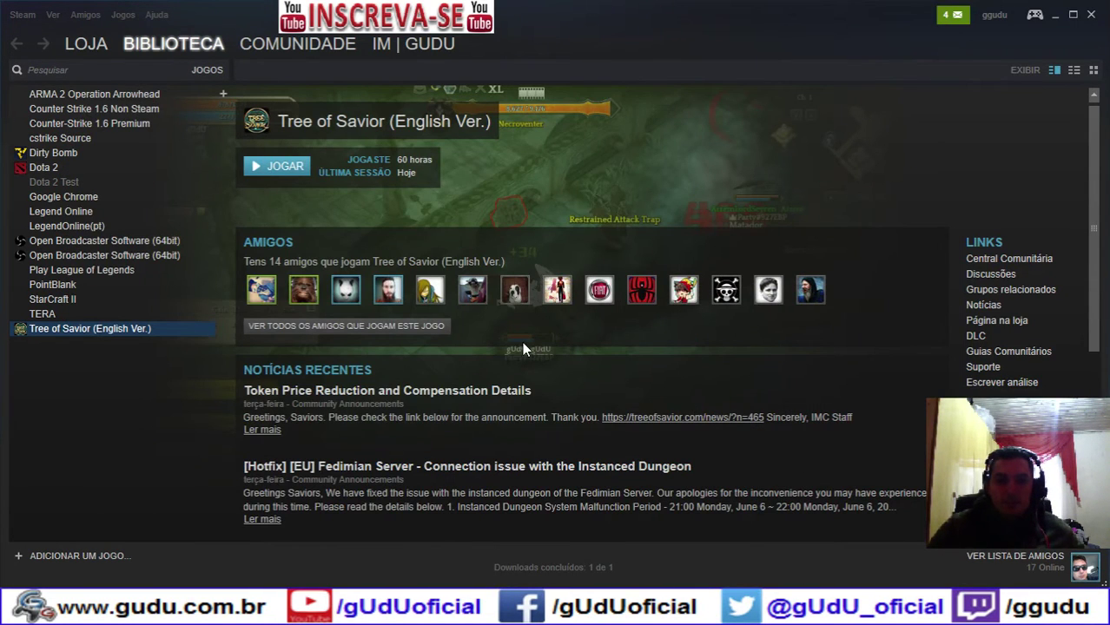
Launch Tree of Savior from the library with permission to make changes and test showing and hiding the Steam overlay.
double_click(137, 328)
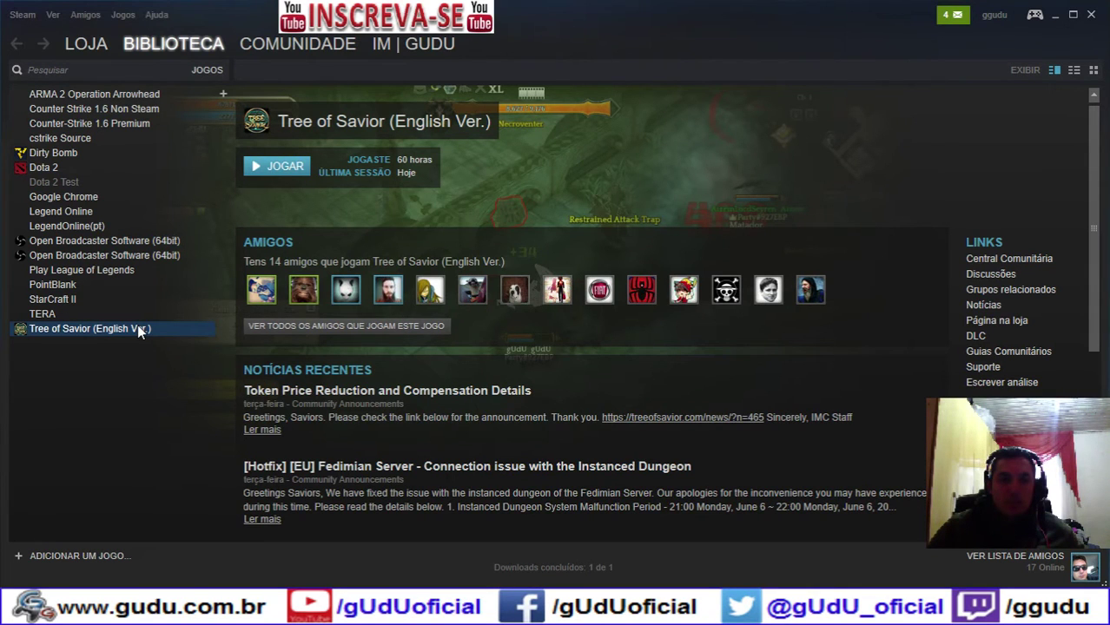
click(626, 321)
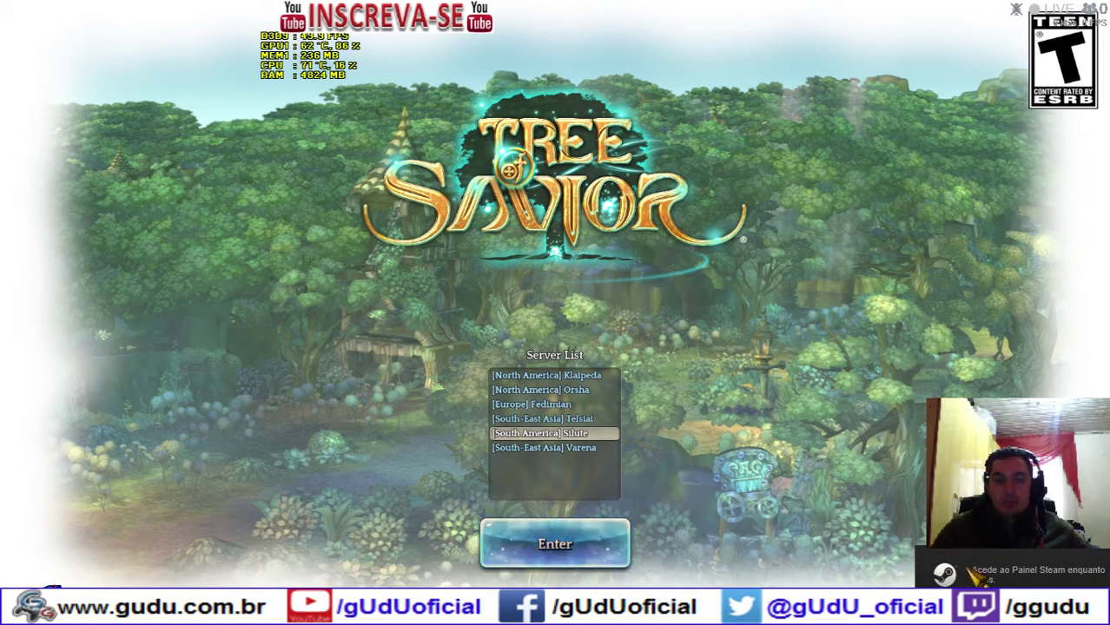
key(shift+Tab)
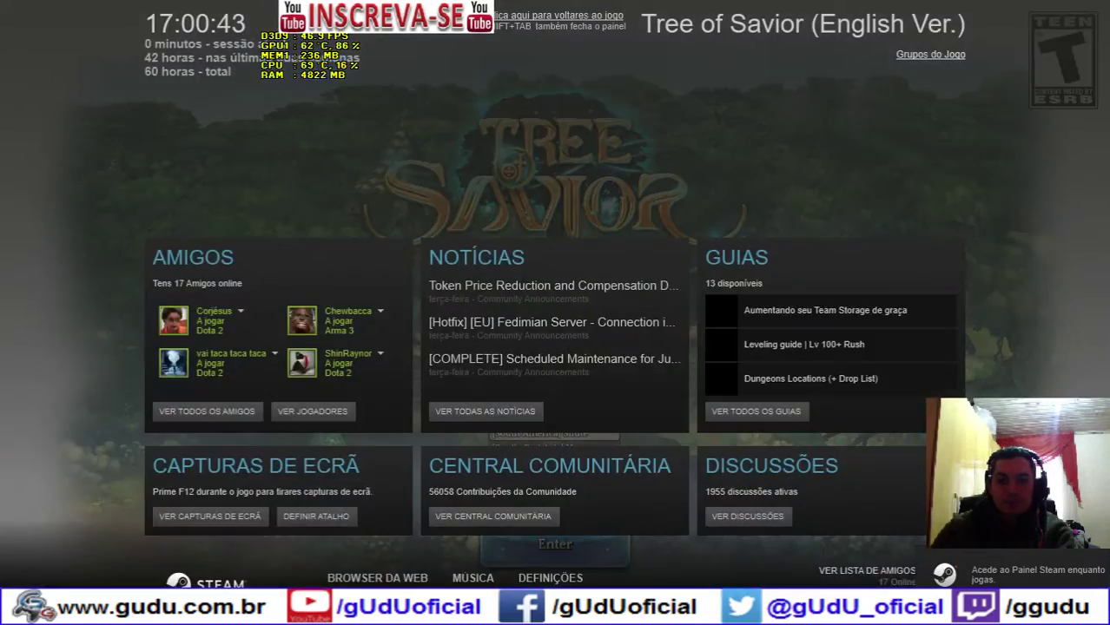
key(shift+Tab)
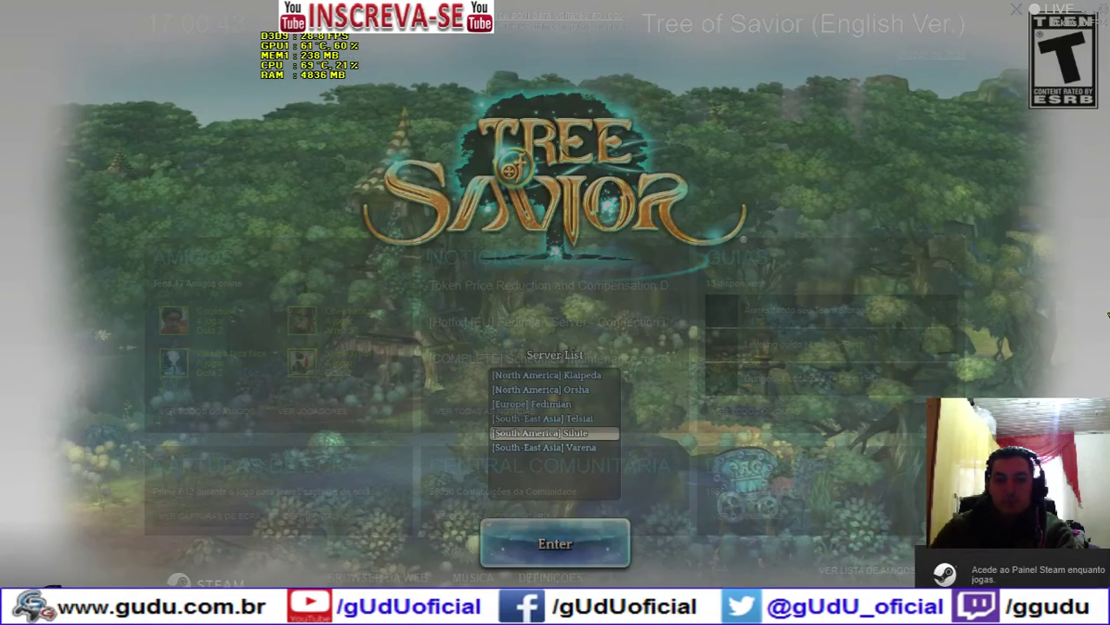
key(shift+Tab)
key(shift+Tab)
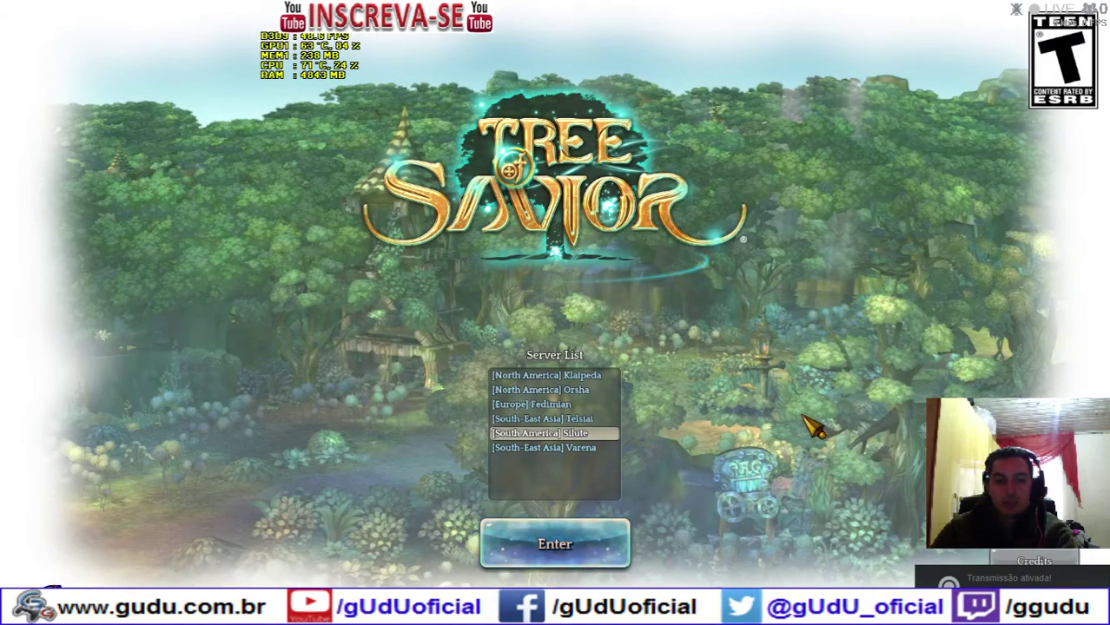
Switch out of Tree of Savior and close the game, confirming the exit.
key(alt+Tab)
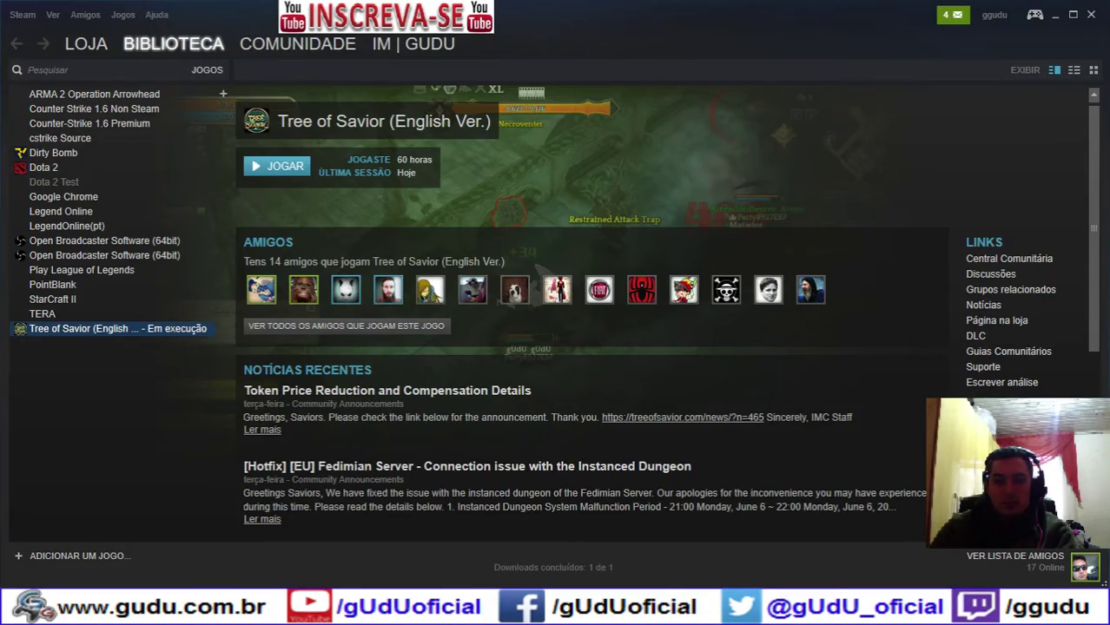
right_click(456, 608)
click(468, 578)
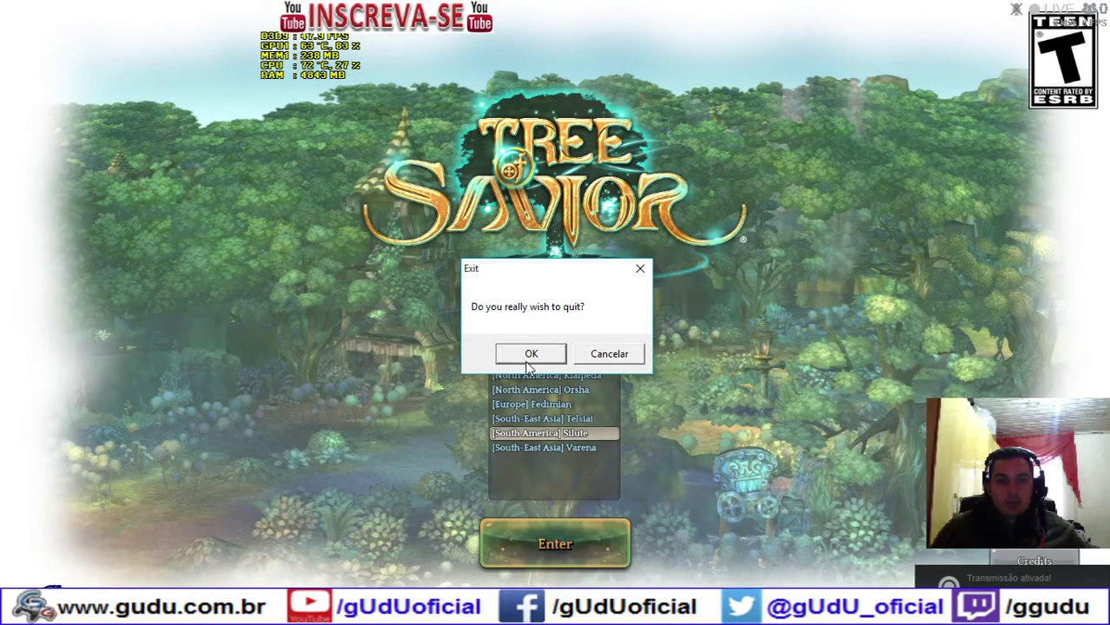
click(527, 357)
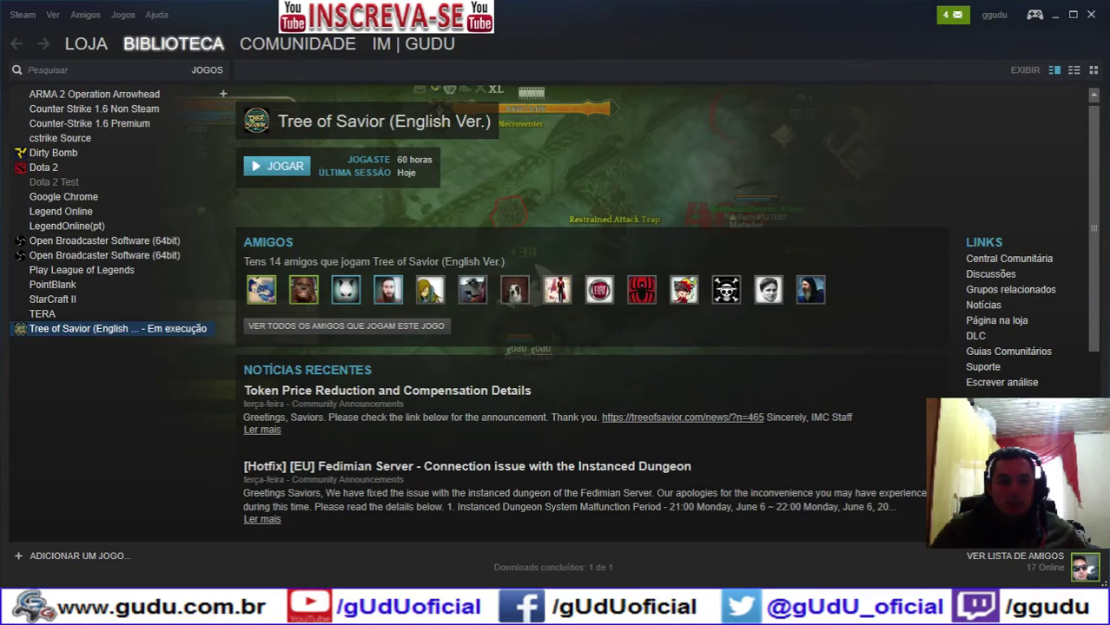
Start Fraps with permission to make changes and minimise it to the system tray.
key(super)
click(220, 187)
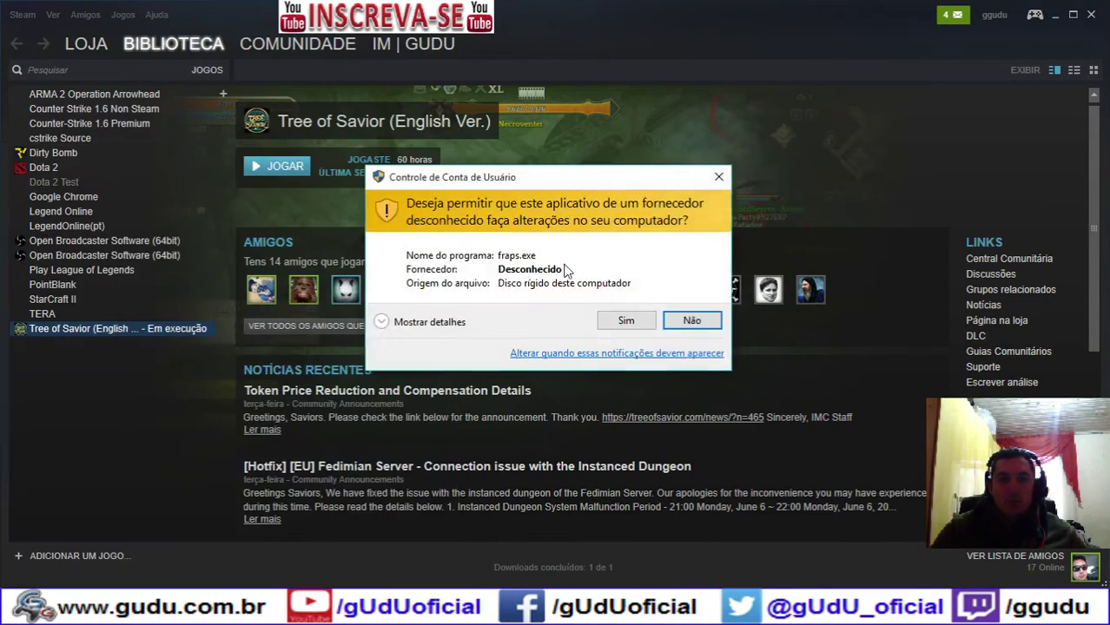
click(625, 320)
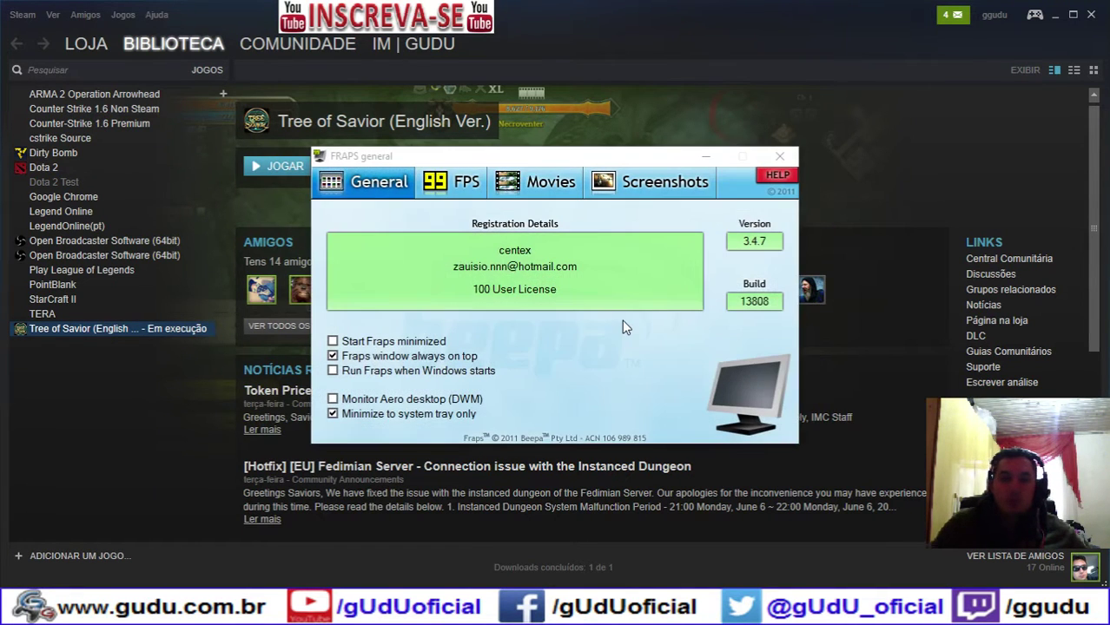
click(699, 159)
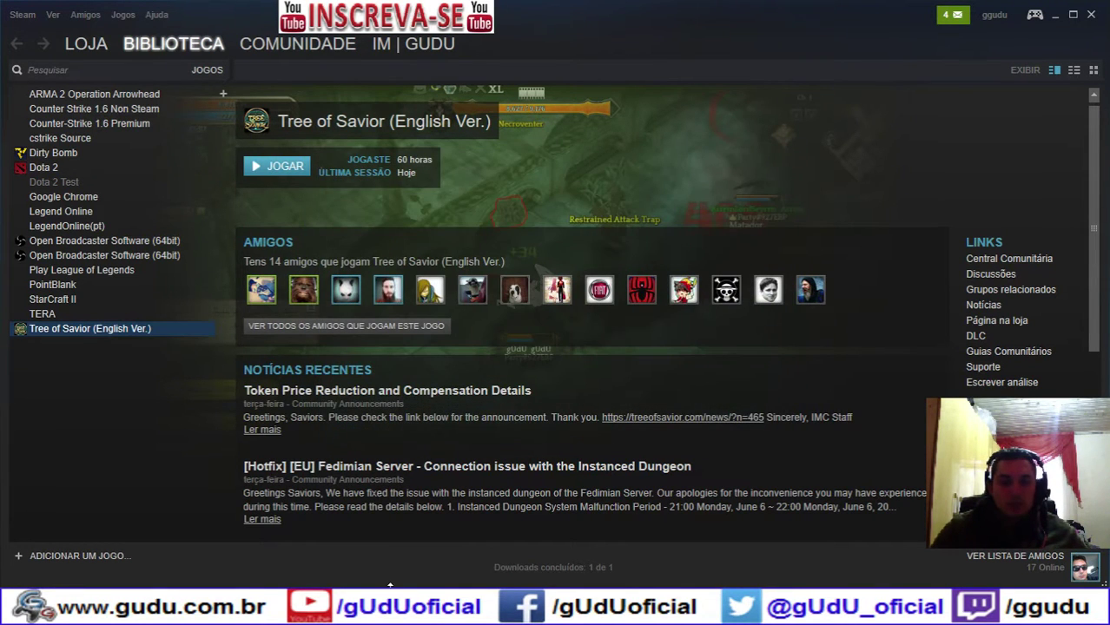
Relaunch Tree of Savior from the Steam library while Fraps is running, allowing imcgames to make changes.
mouse_move(178, 608)
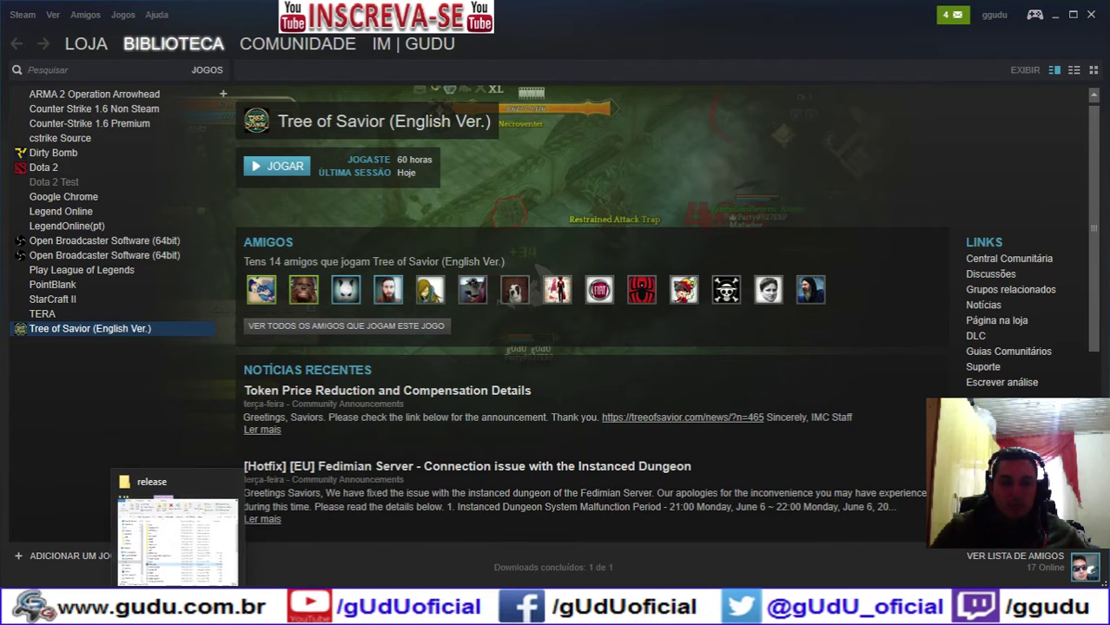
double_click(125, 330)
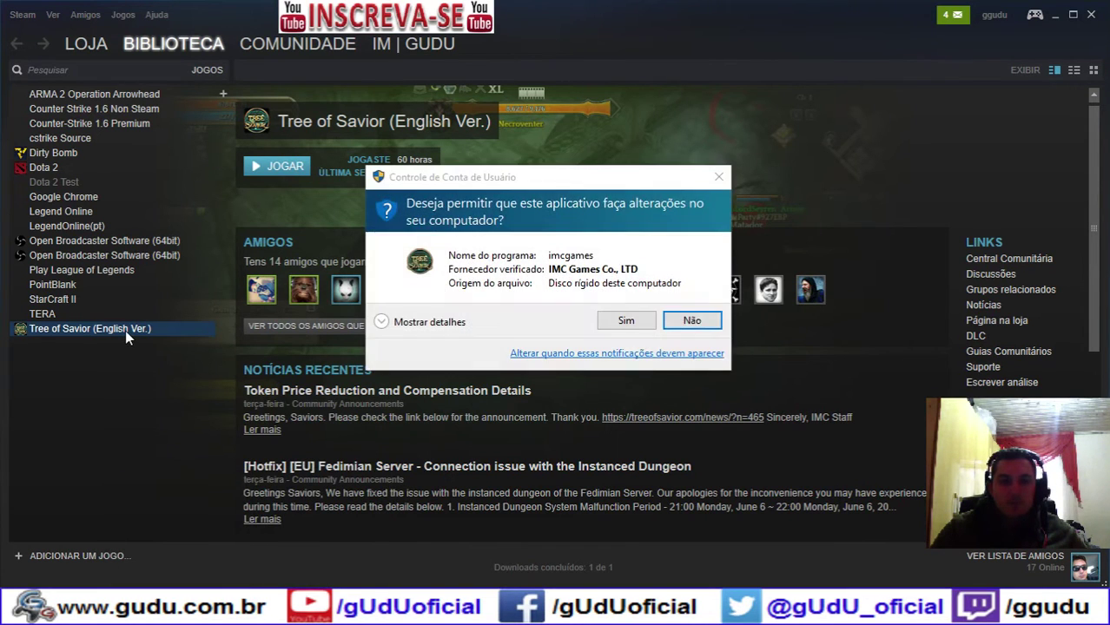
click(618, 320)
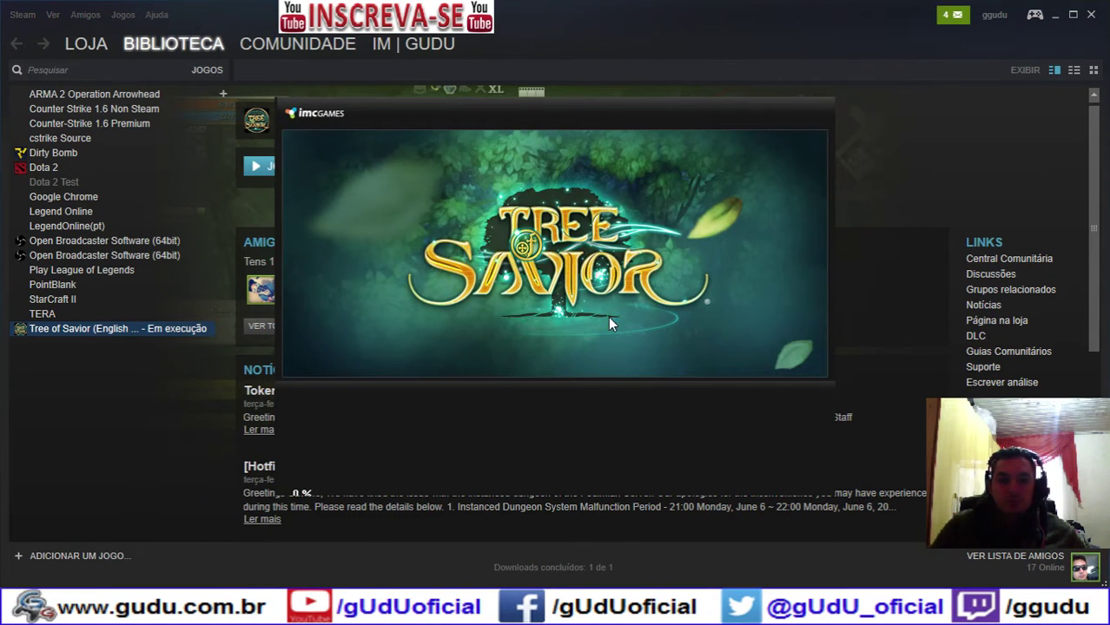
Review the compatibility settings of Client_tos in the release folder and cancel without changing them.
click(178, 608)
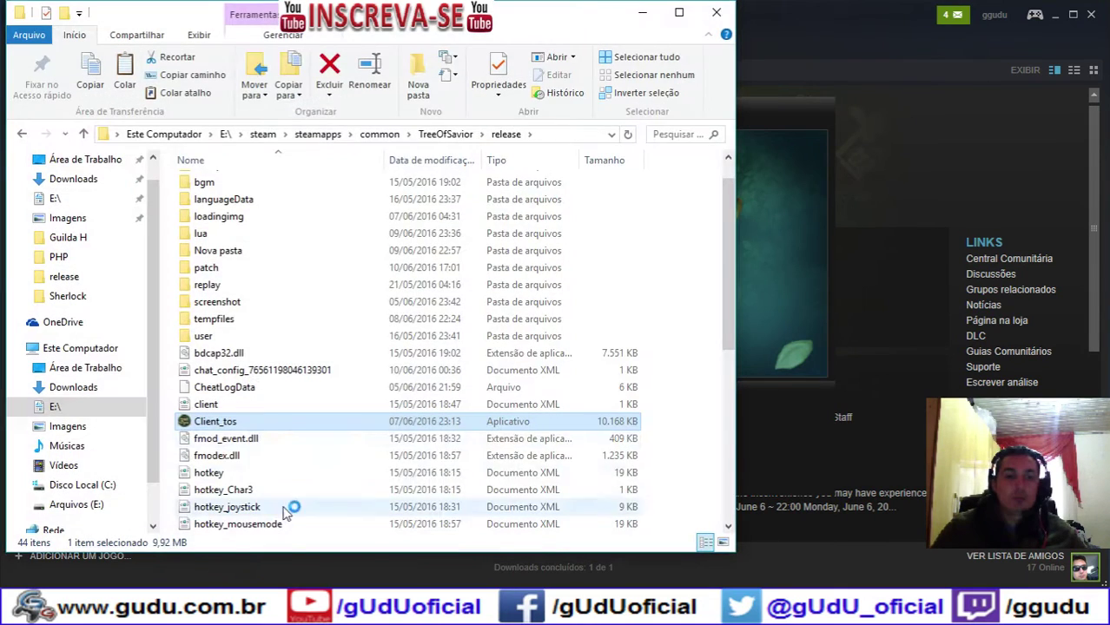
right_click(245, 421)
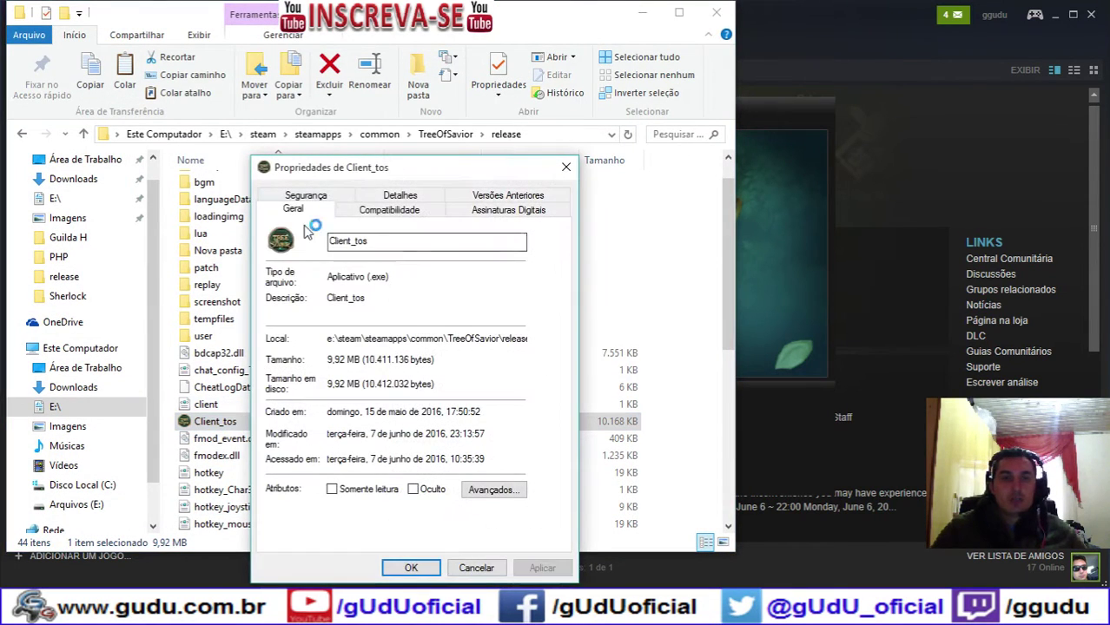
click(382, 210)
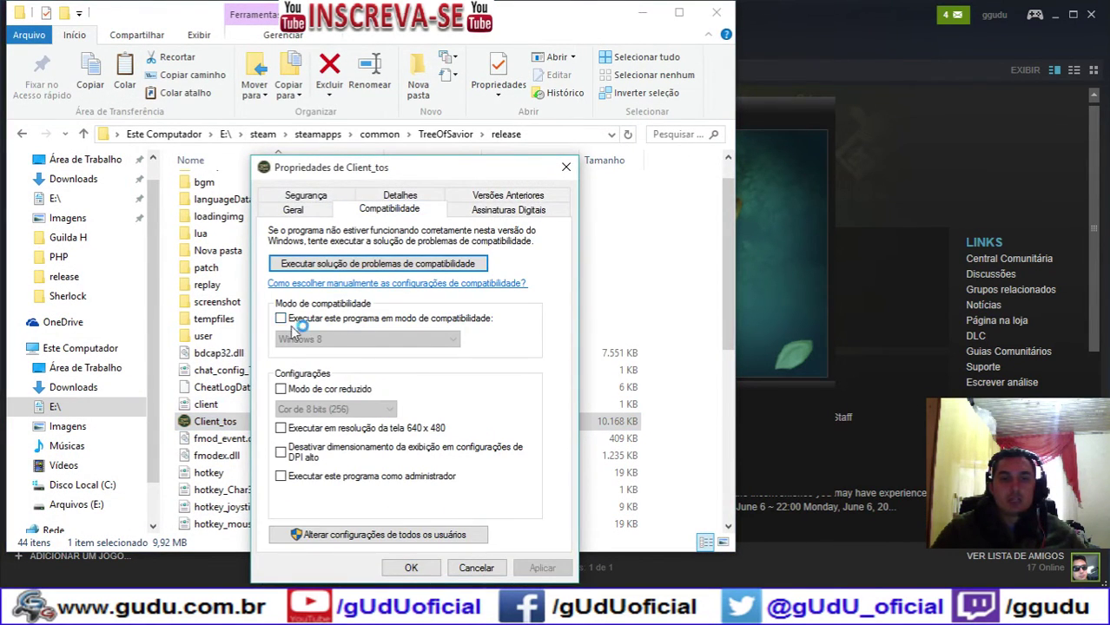
key(alt+Tab)
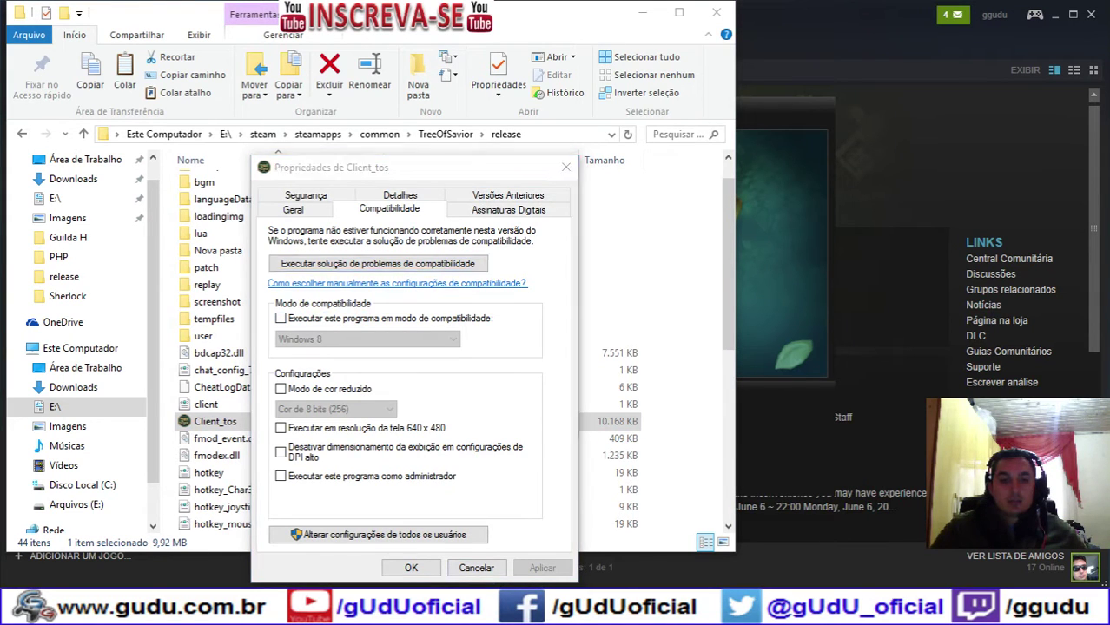
key(alt+Tab)
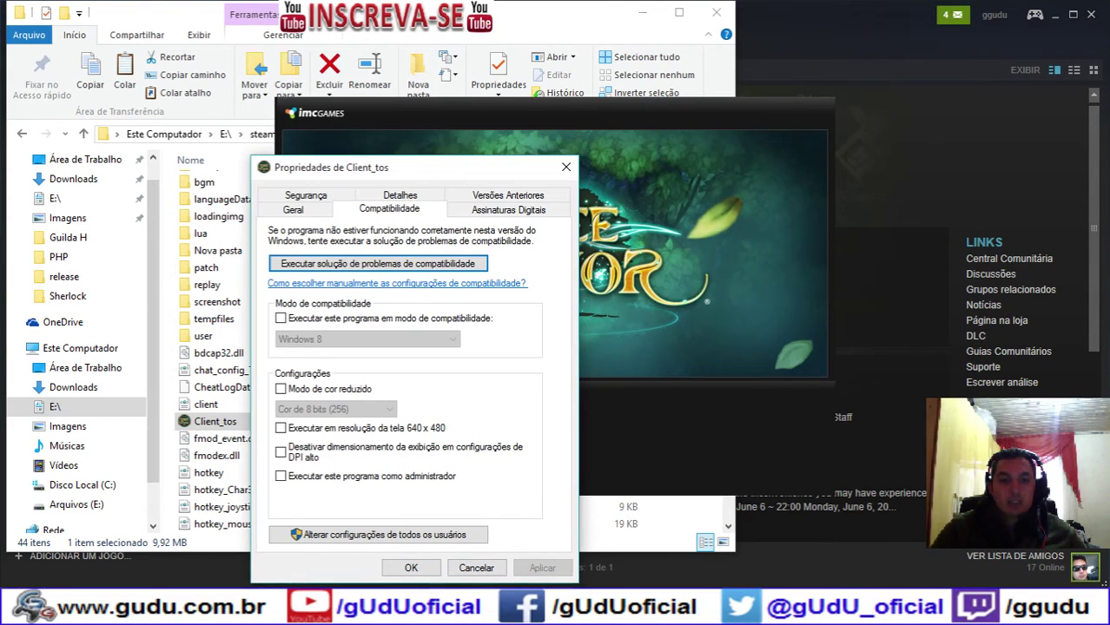
click(483, 568)
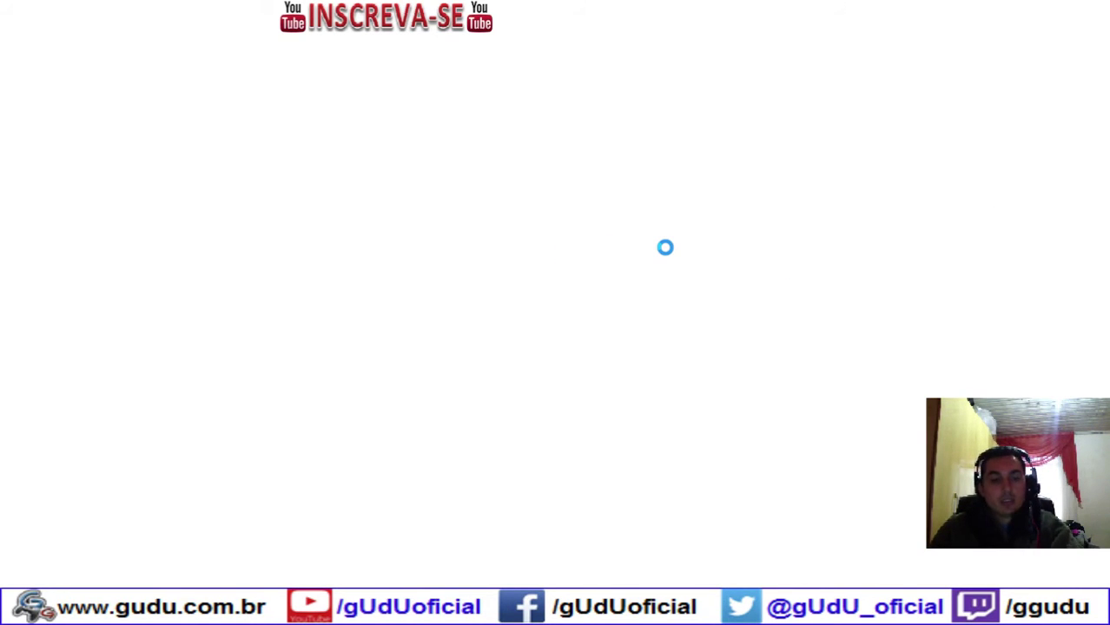
Exit Fraps from the hidden background programs.
click(915, 605)
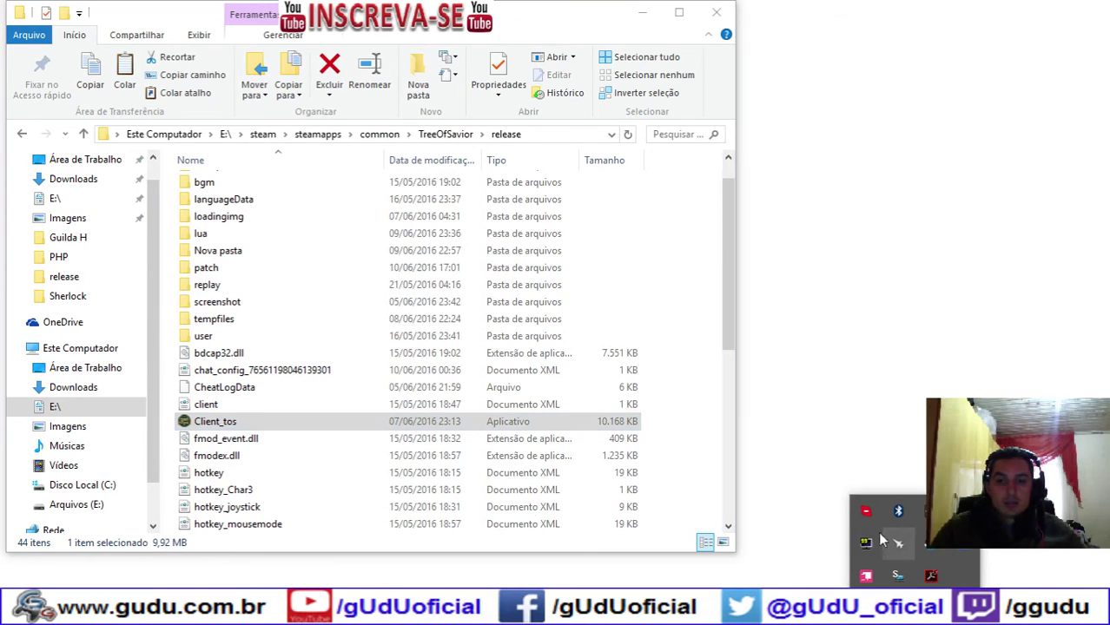
right_click(868, 543)
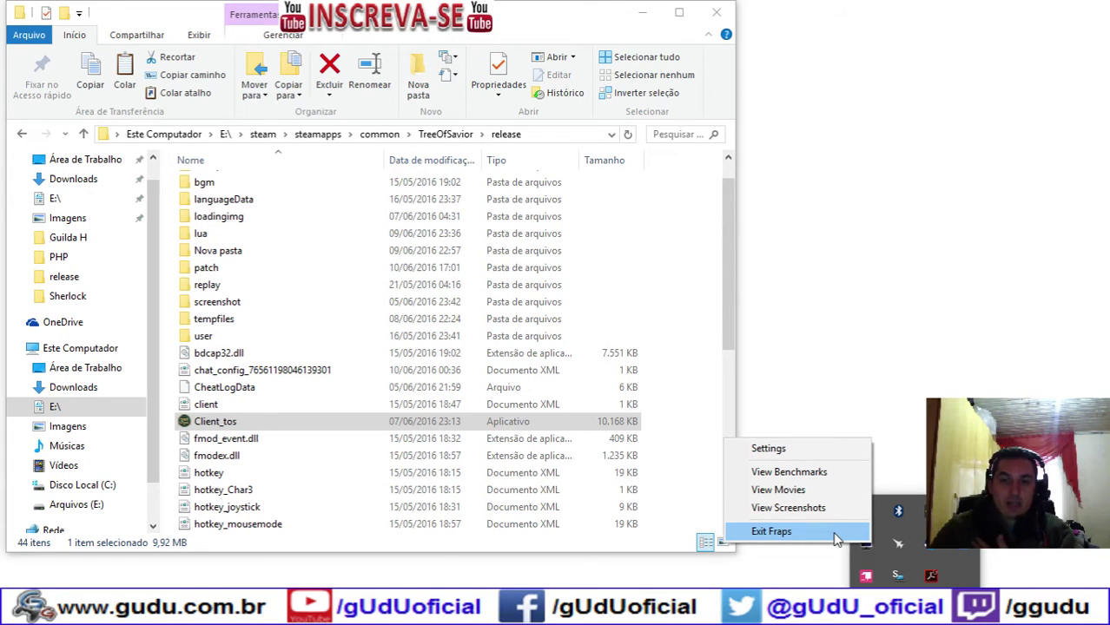
click(834, 536)
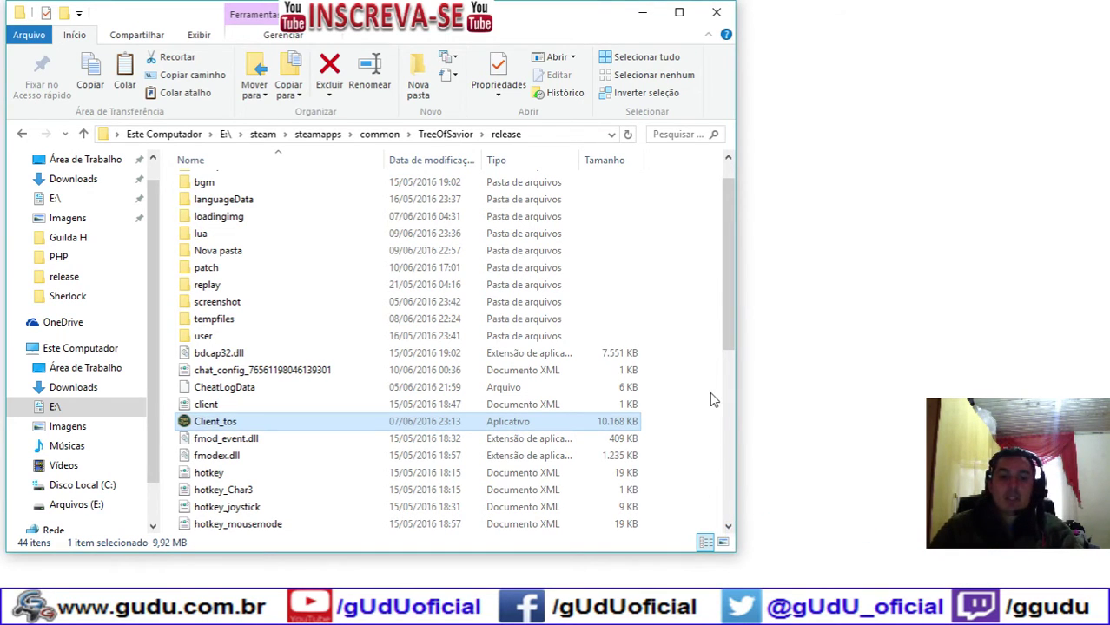
Force the unresponsive Client_tos.exe to close and cancel the Windows check for a solution.
click(914, 605)
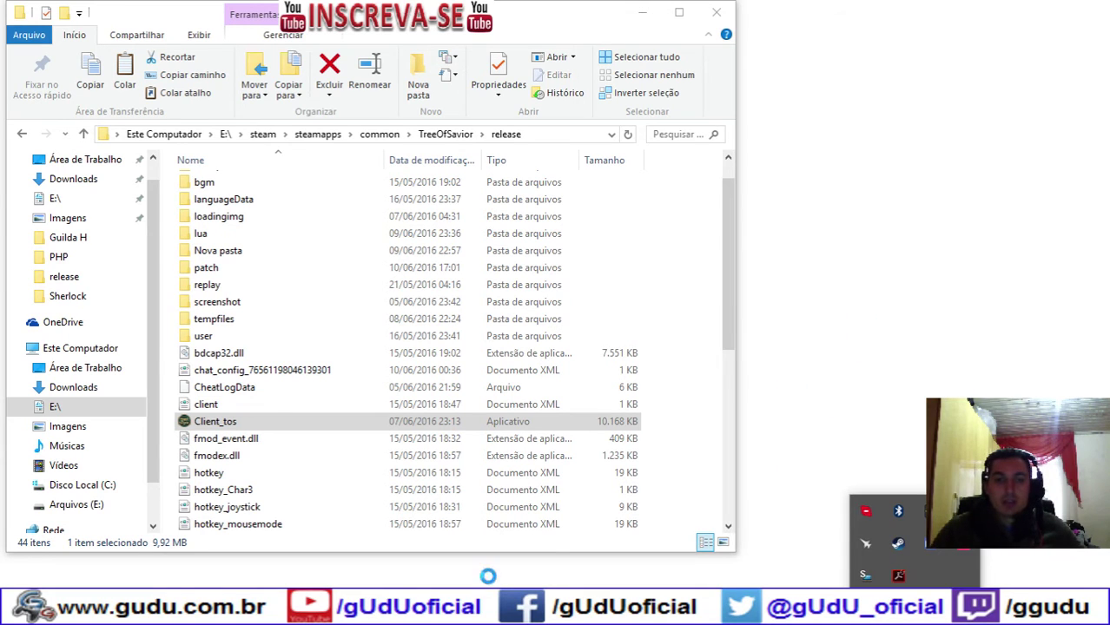
right_click(488, 610)
click(502, 577)
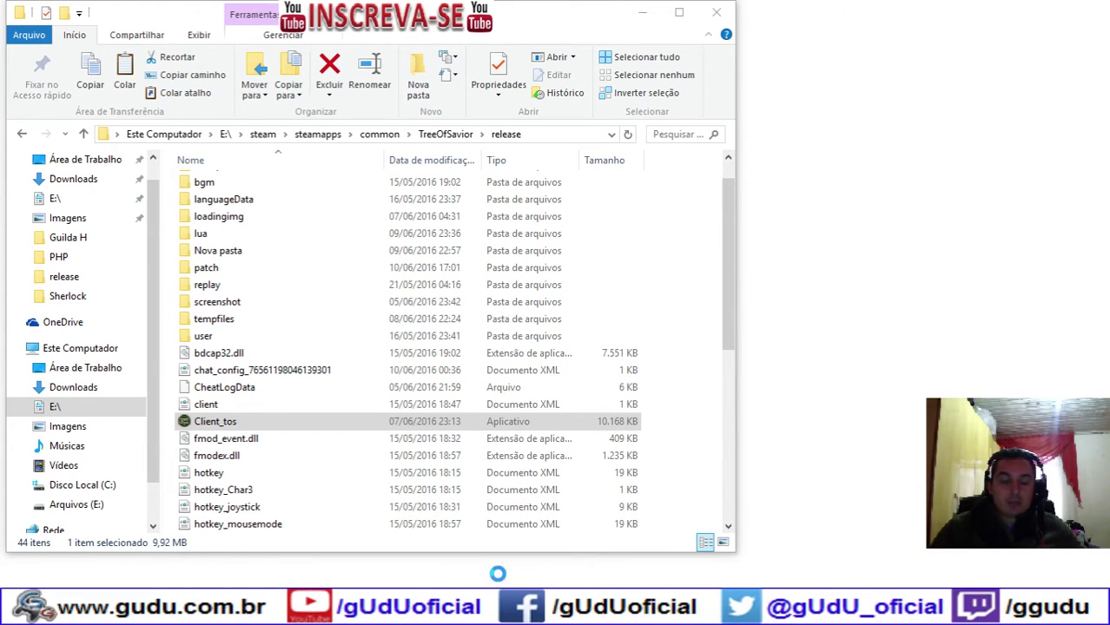
click(492, 331)
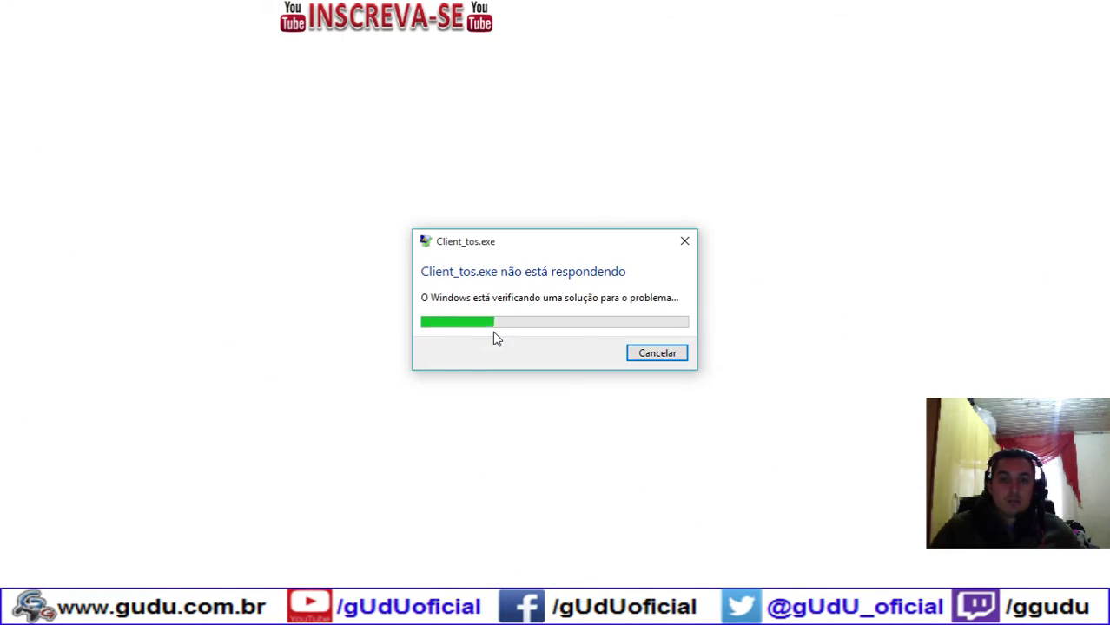
click(687, 358)
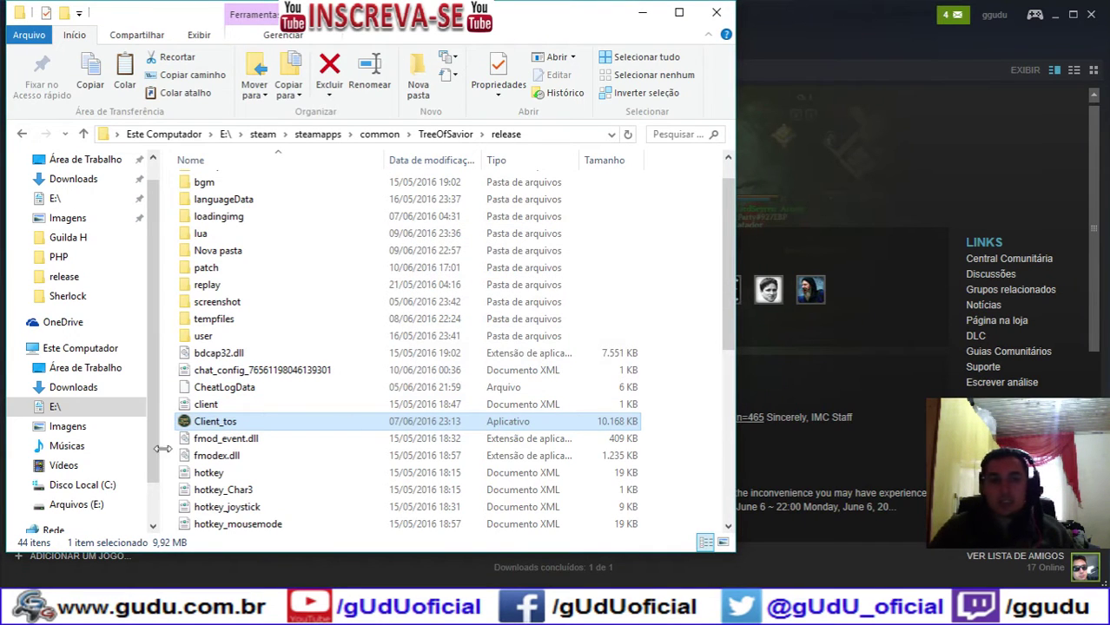
Check the programs still running in the background and return to Client_tos in the release folder.
click(892, 608)
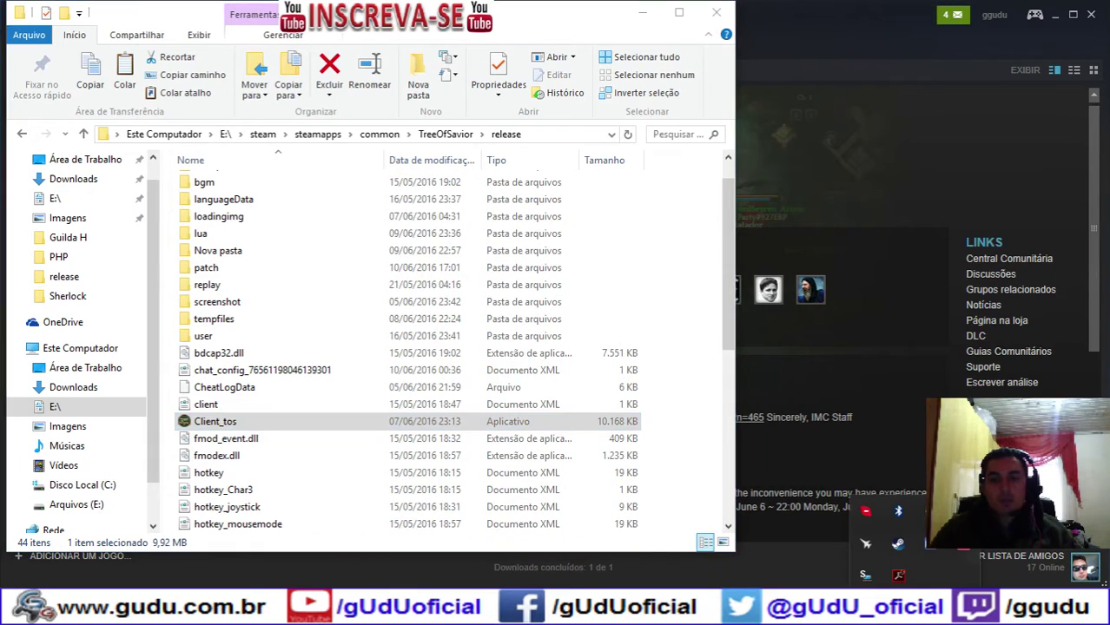
click(232, 427)
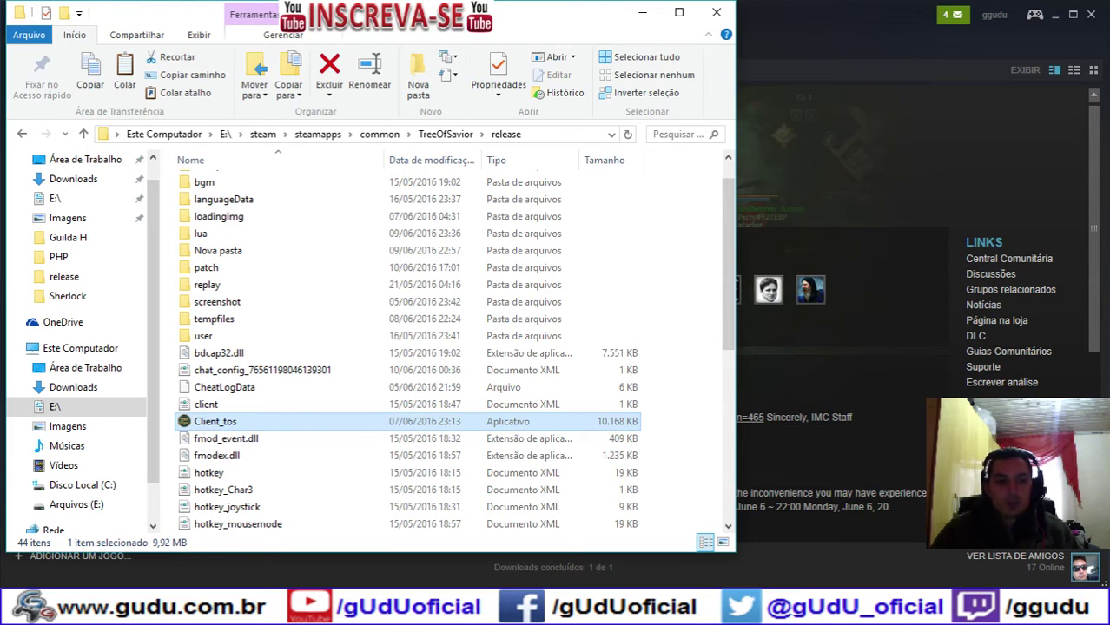
Open a new file explorer window and go to the Fraps folder on the Arquivos (E:) drive.
click(161, 609)
click(160, 608)
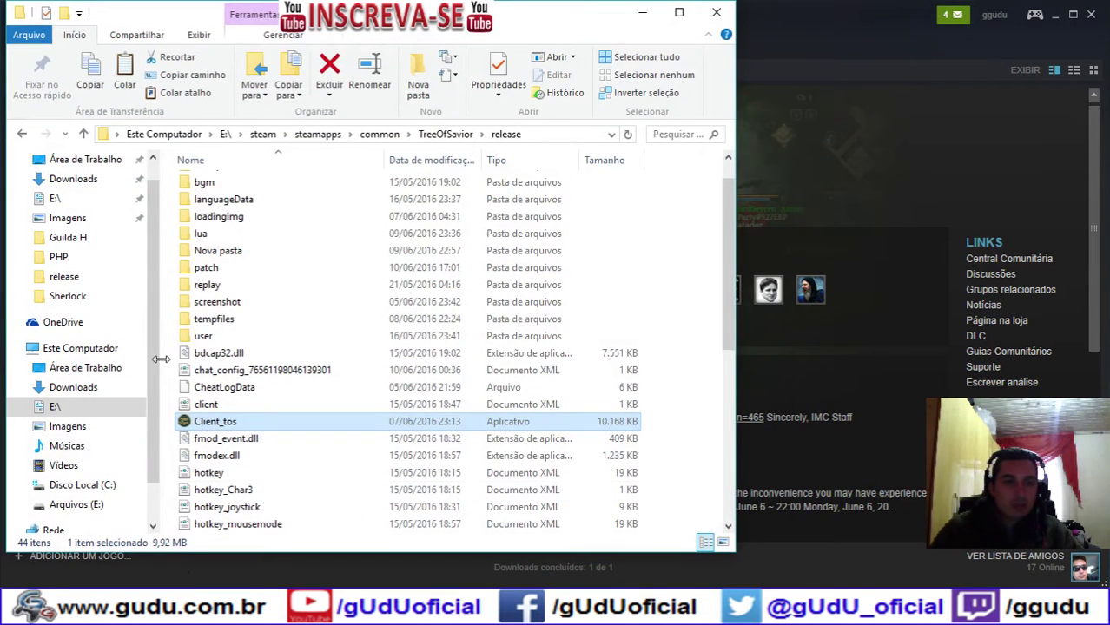
scroll(150, 389, down, 3)
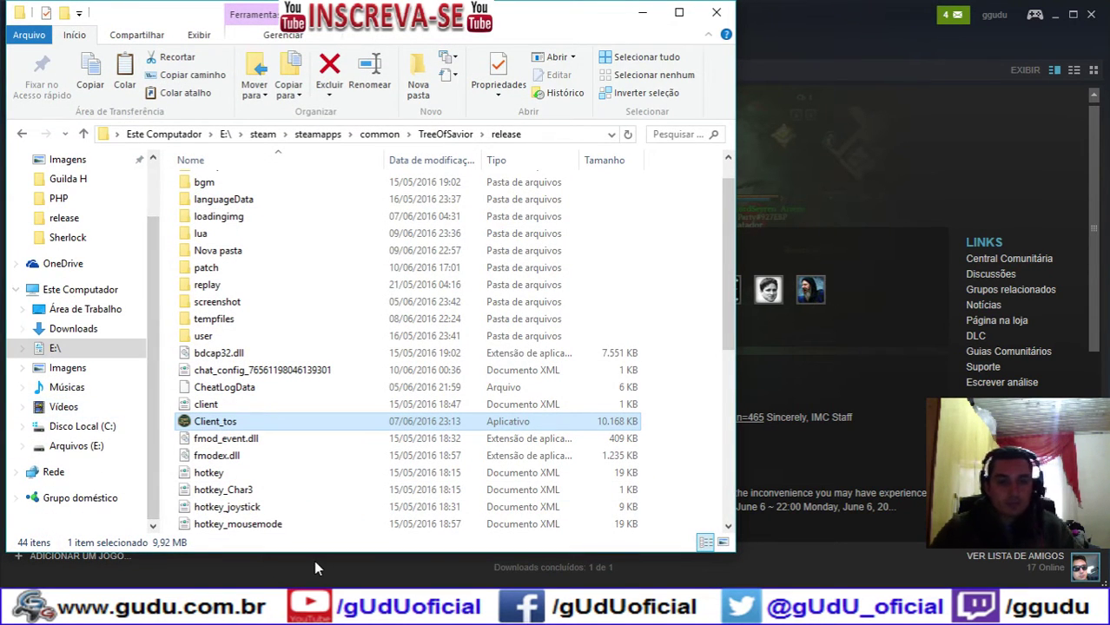
key(super+e)
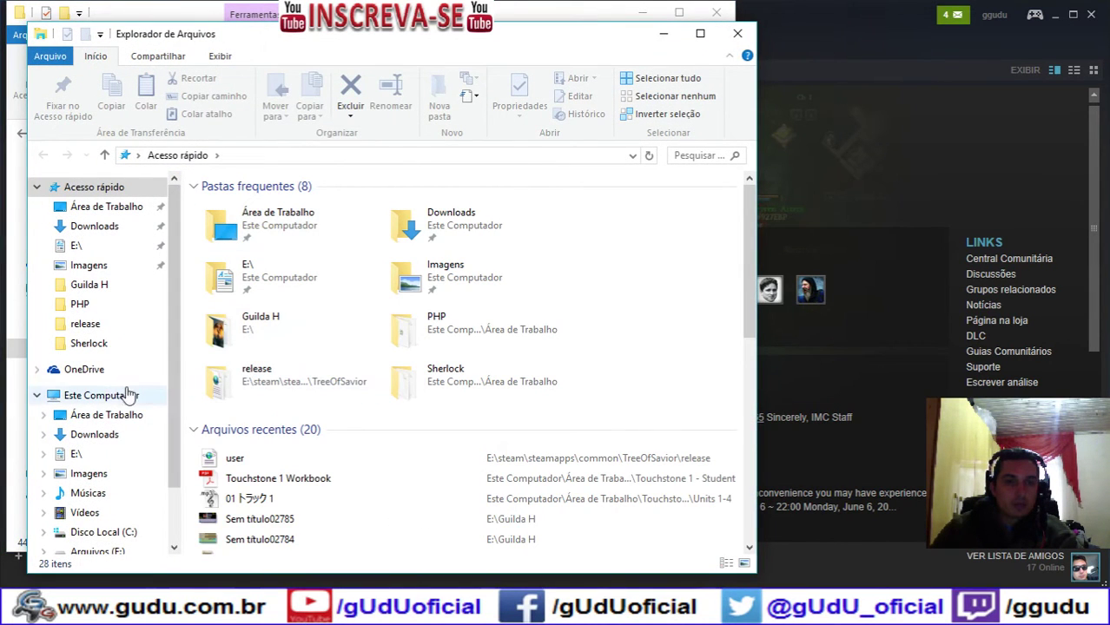
scroll(125, 480, down, 1)
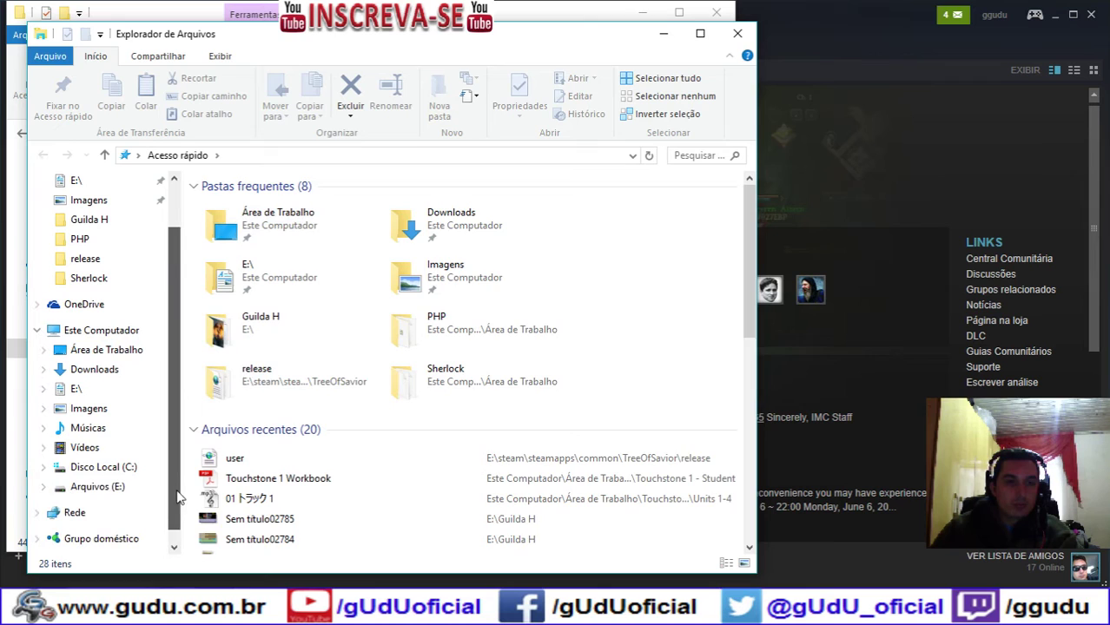
click(126, 476)
click(118, 487)
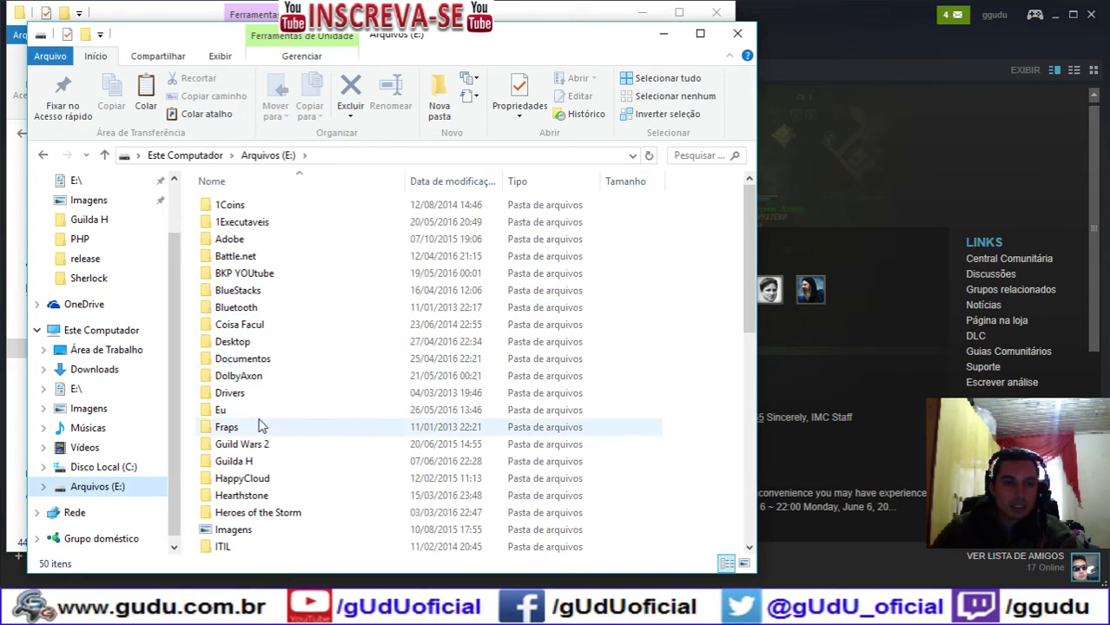
double_click(258, 428)
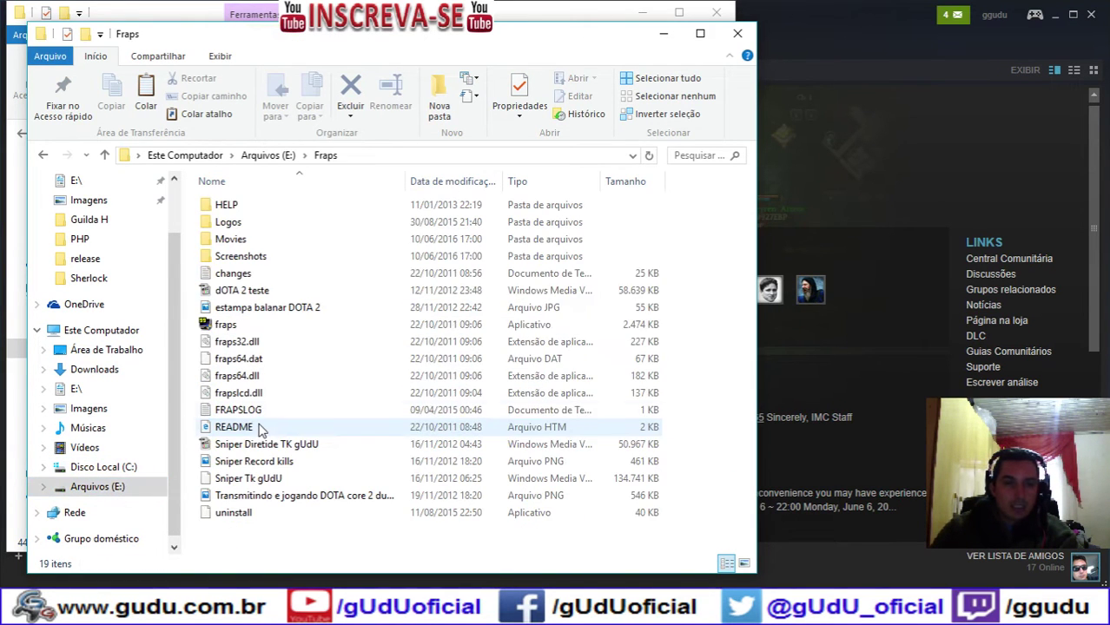
double_click(261, 255)
scroll(526, 261, down, 5)
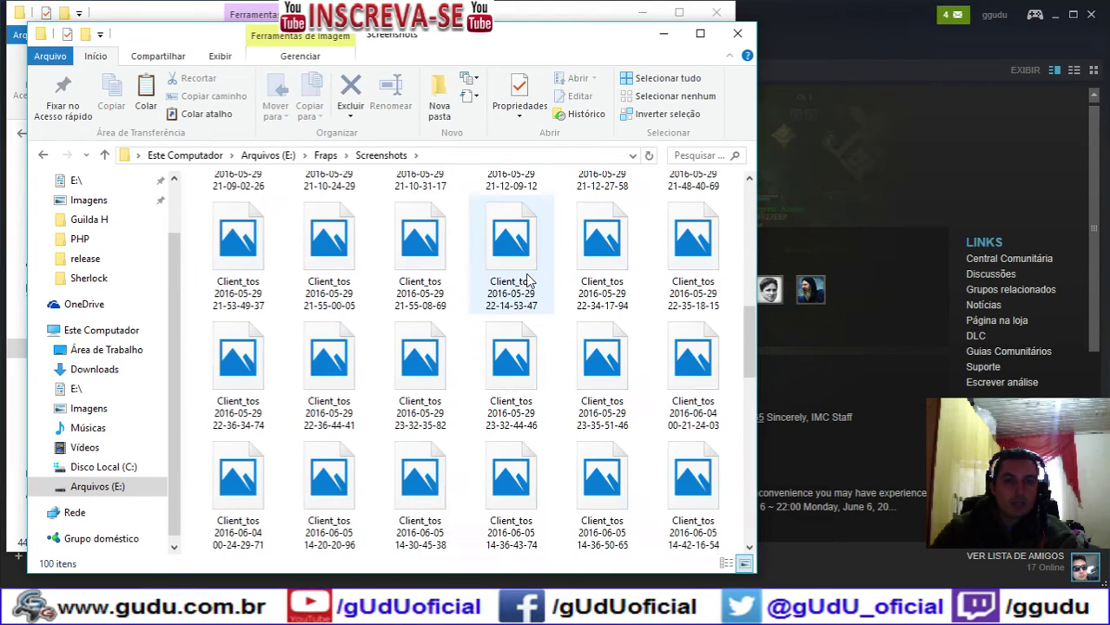
scroll(527, 281, down, 5)
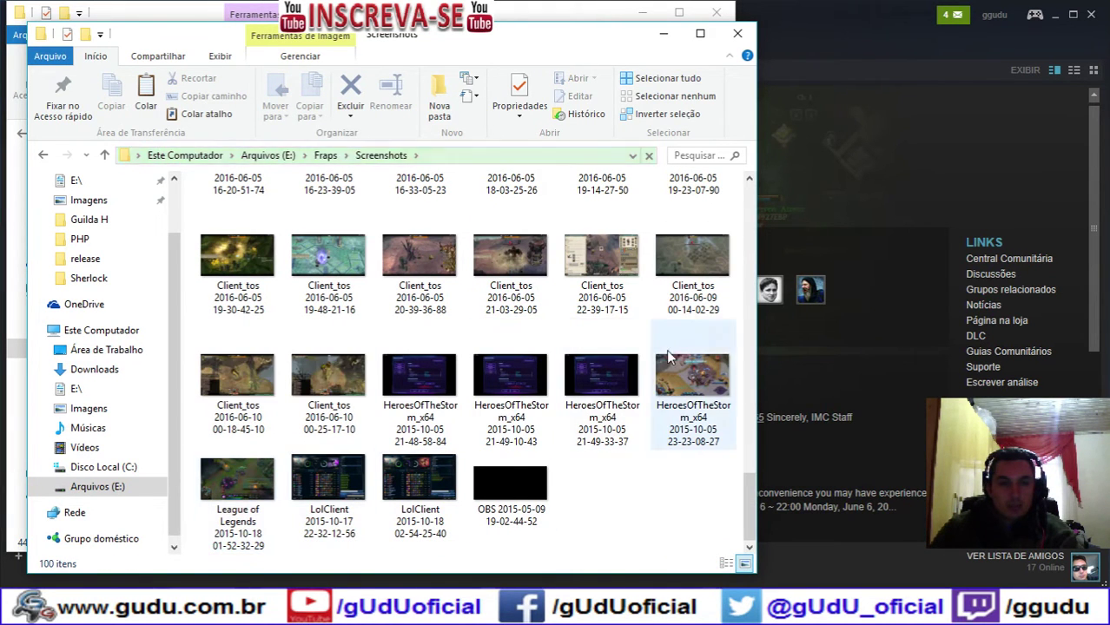
click(330, 376)
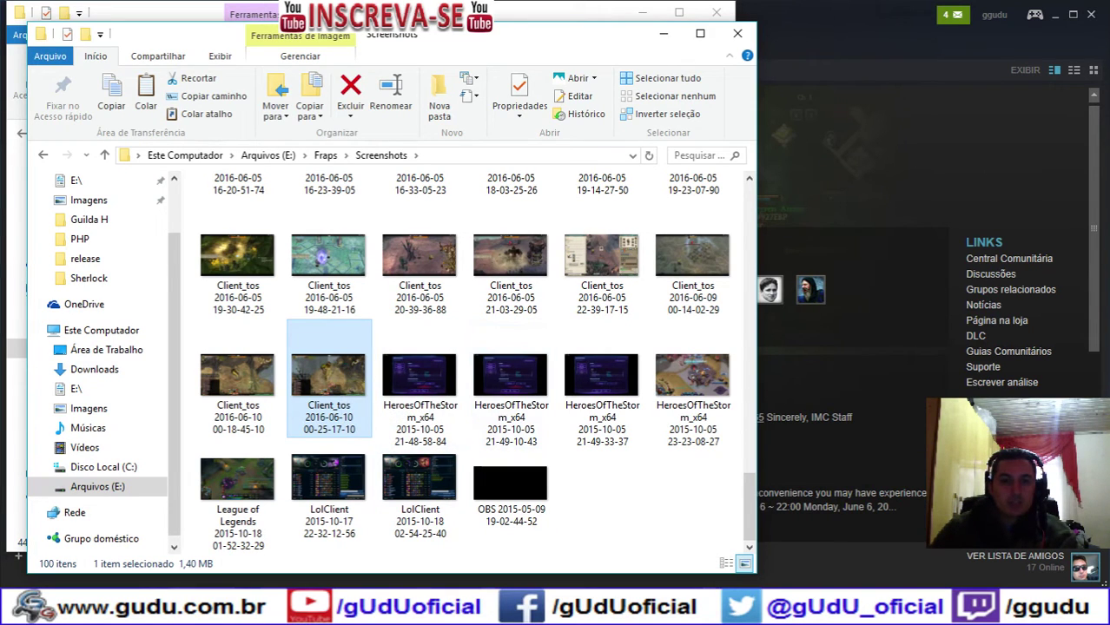
double_click(328, 365)
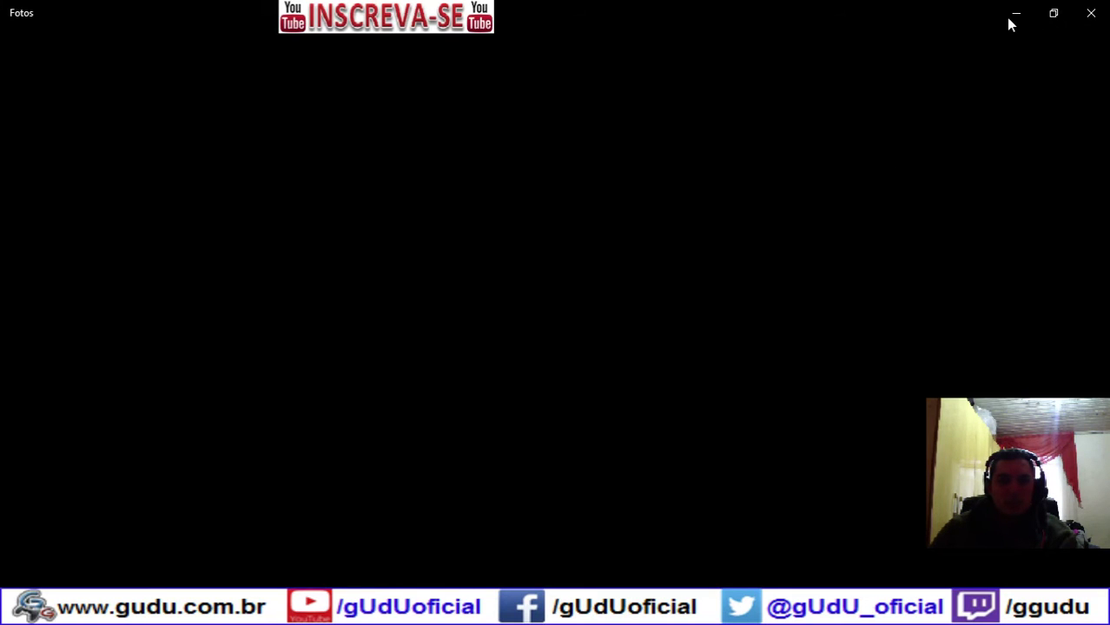
Switch to Steam and launch Tree of Savior (English Ver.), allowing imcgames to make changes to the computer.
click(915, 607)
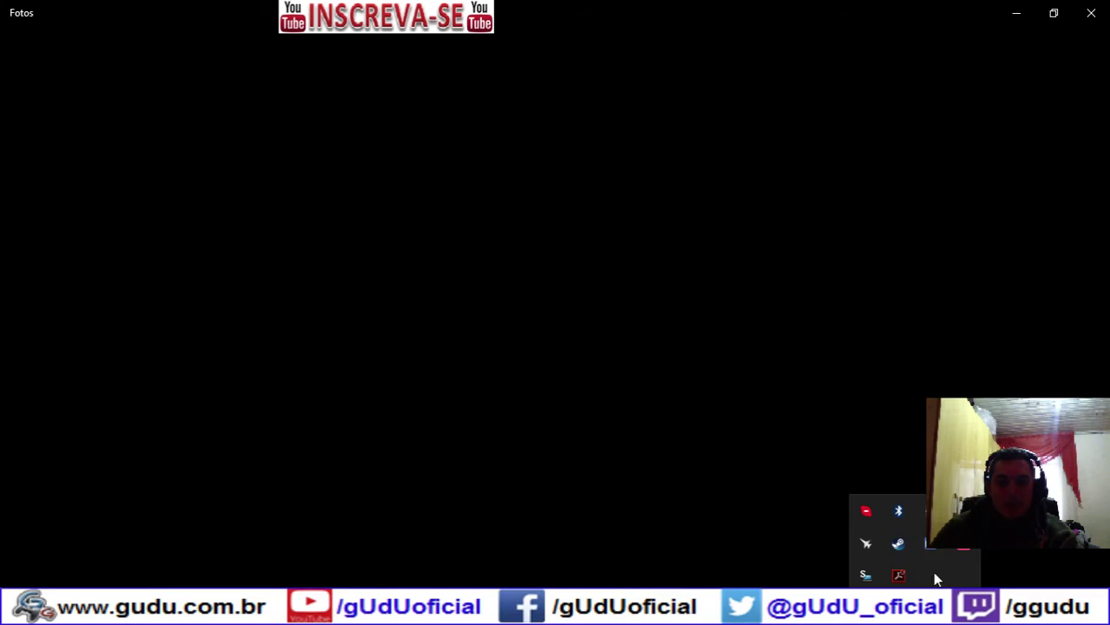
click(898, 544)
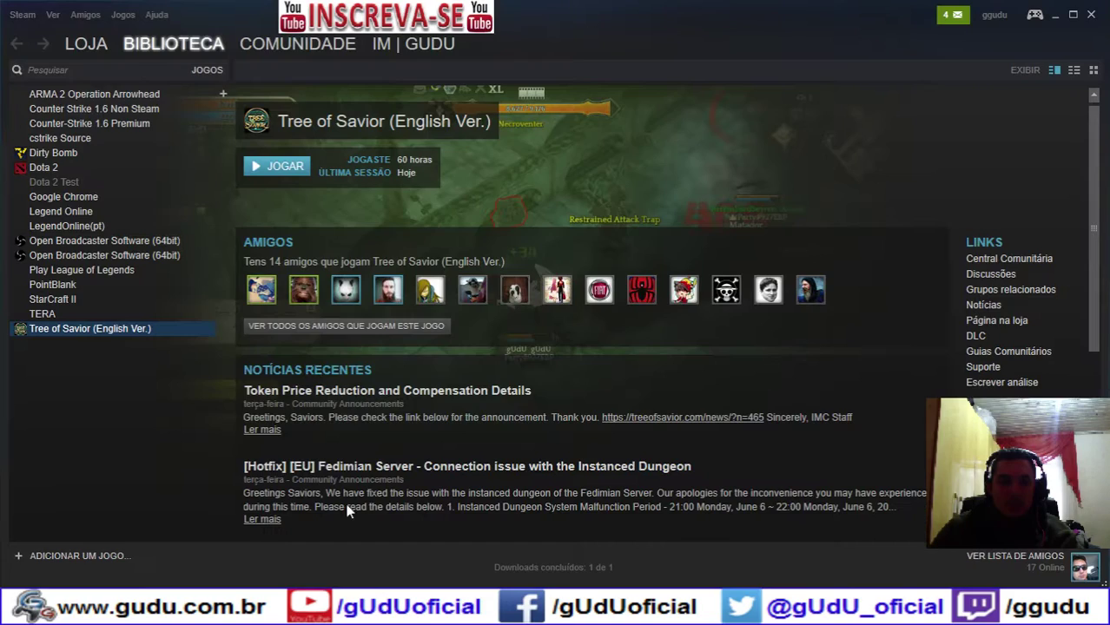
double_click(114, 326)
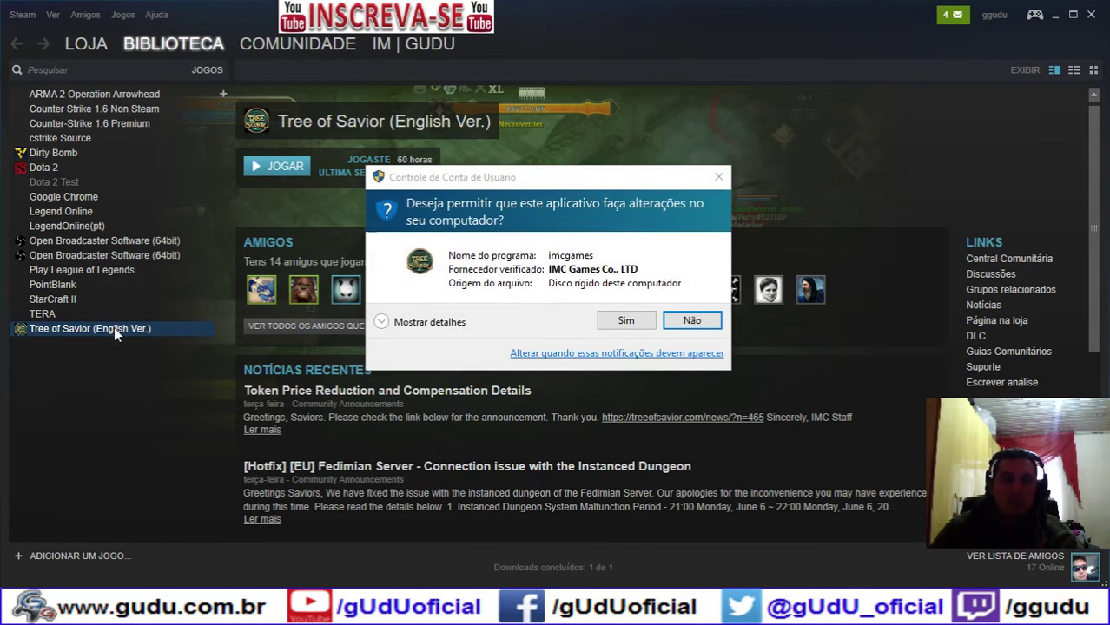
click(623, 323)
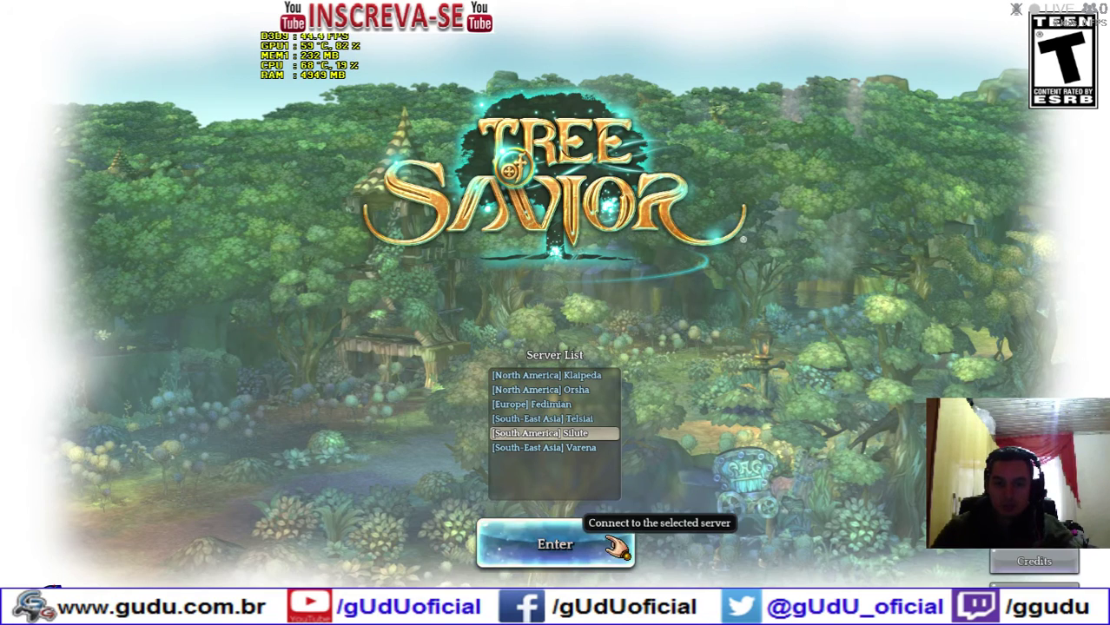
Leave the game at the server list, start Fraps with permission to make changes, and return to the game.
key(alt+Tab)
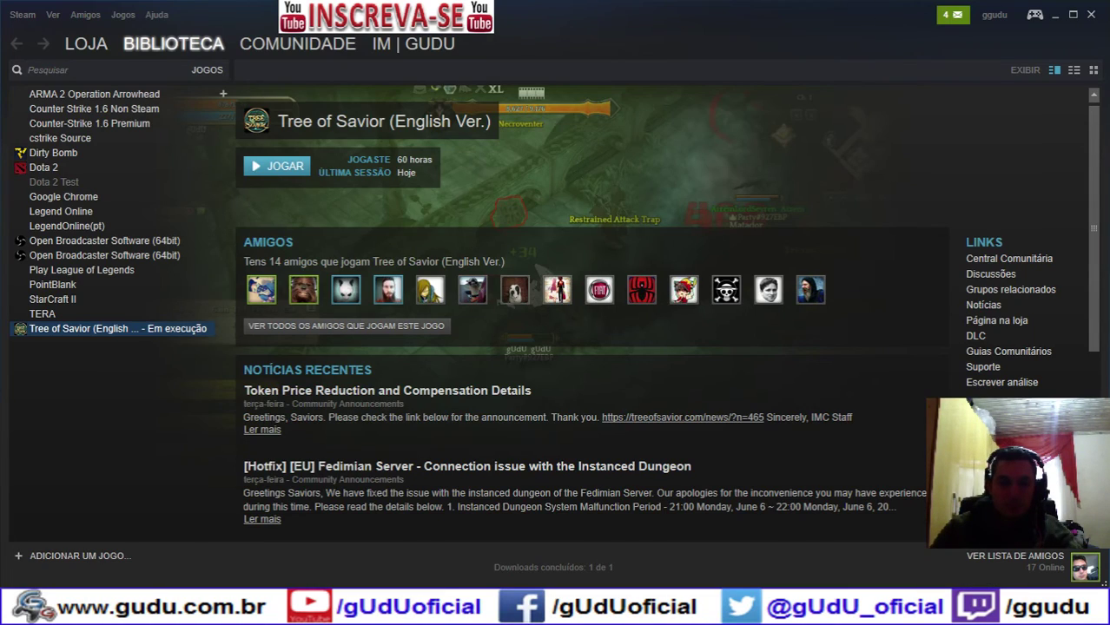
key(super)
click(224, 188)
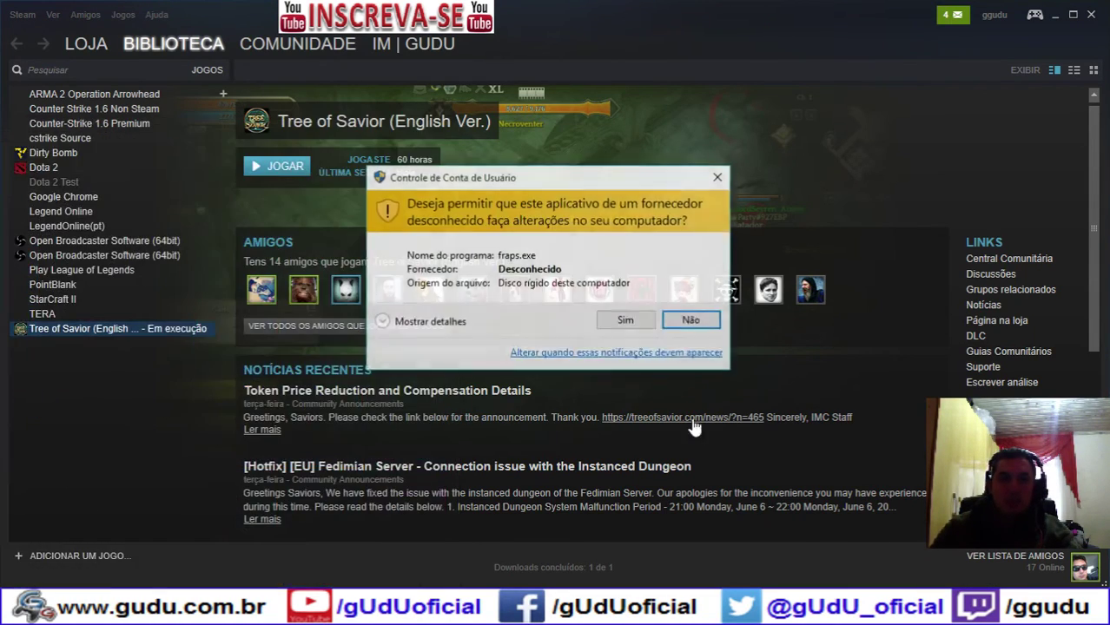
click(618, 322)
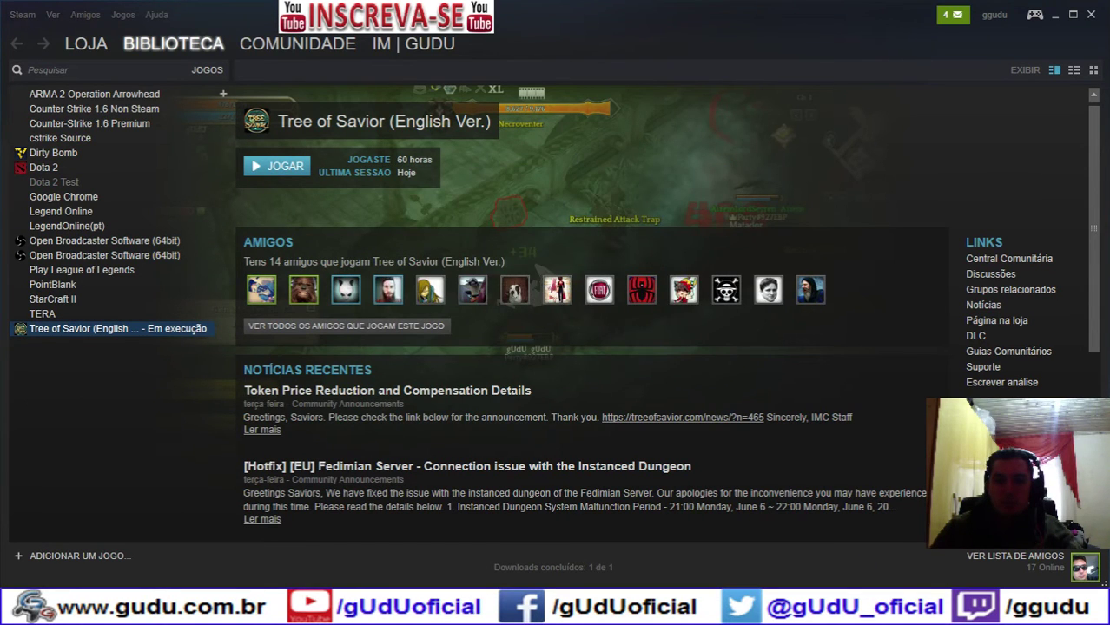
click(711, 157)
click(914, 606)
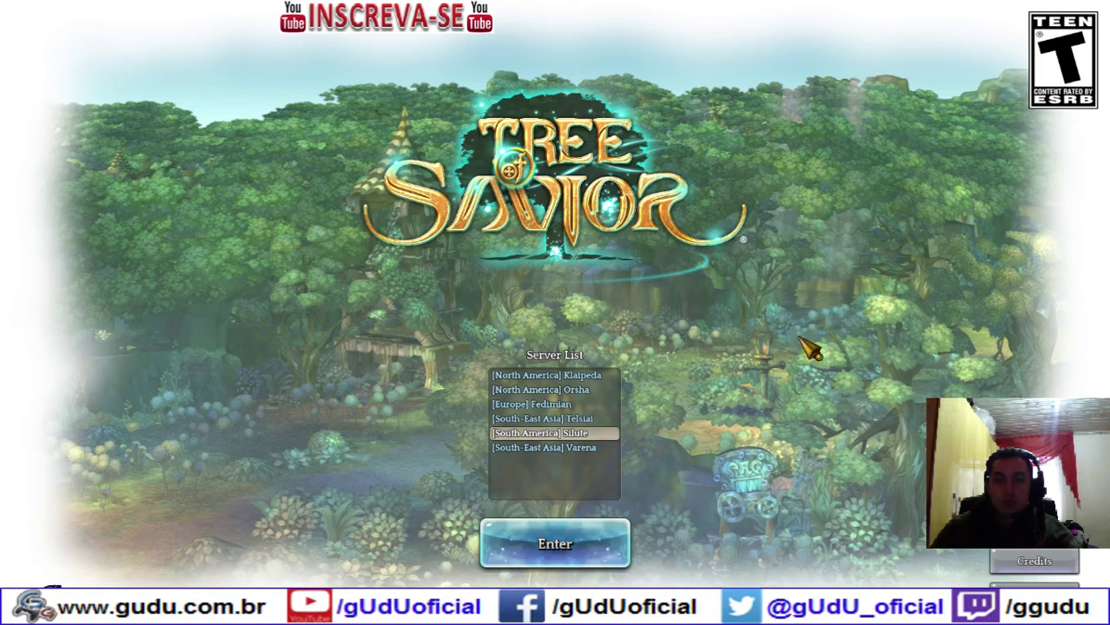
Connect to the [South America] Silute server and open the message box in the lodge.
click(575, 549)
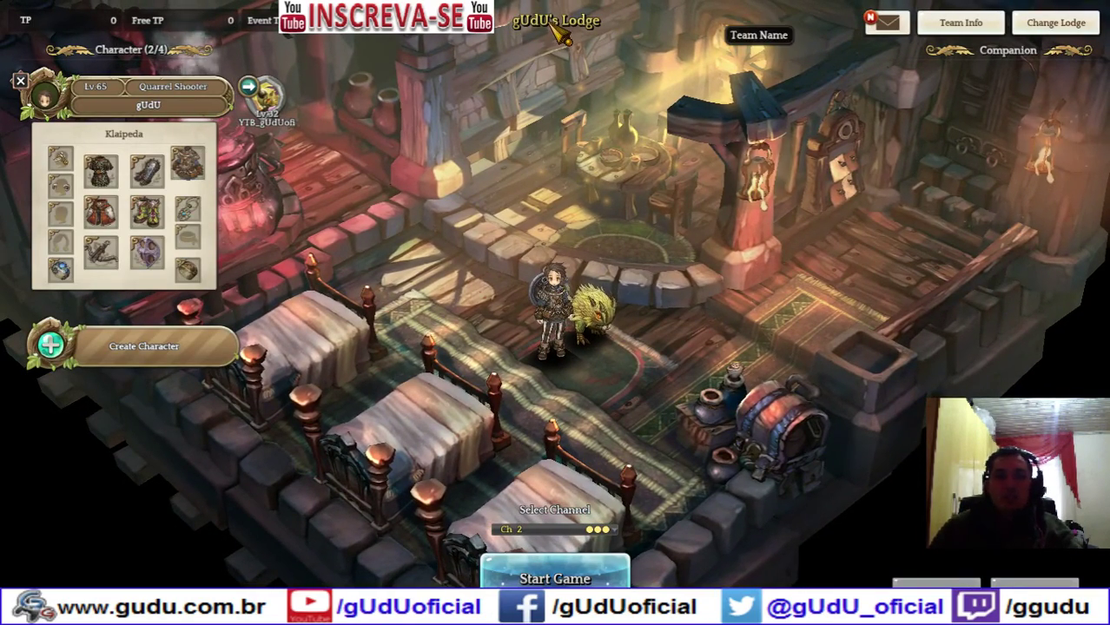
click(887, 23)
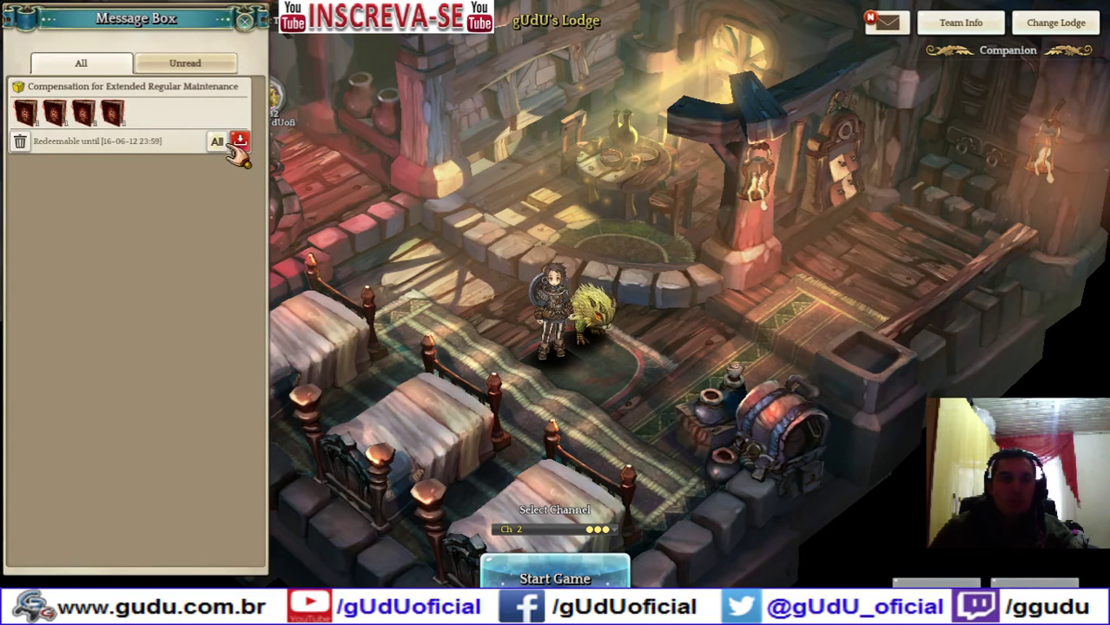
Select the EXP Tomes attached to the Compensation for Extended Regular Maintenance message.
mouse_move(35, 120)
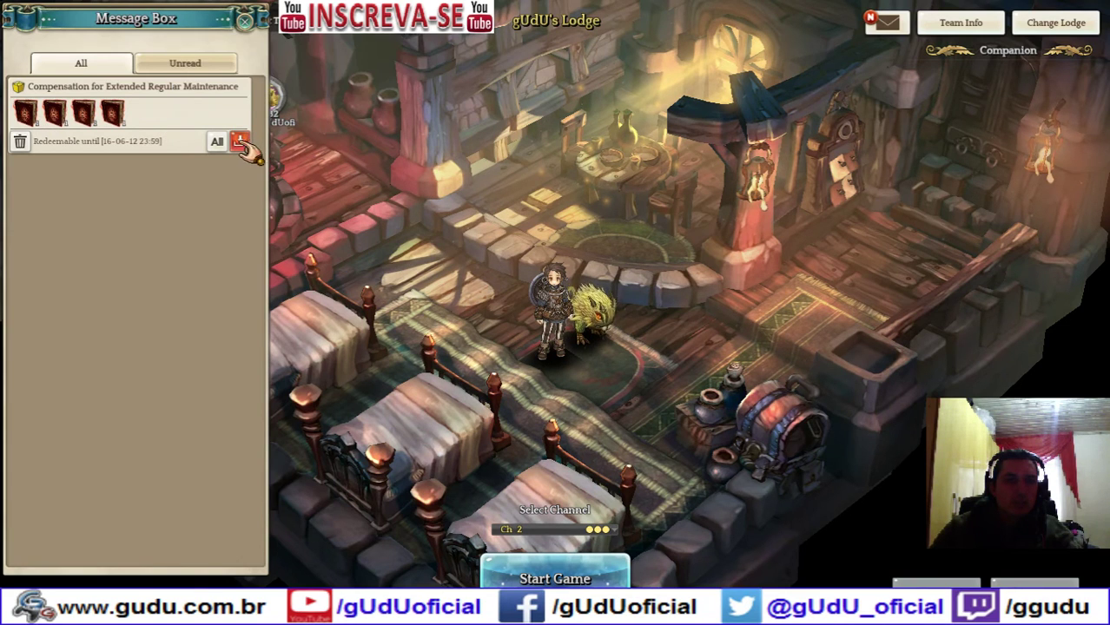
click(112, 111)
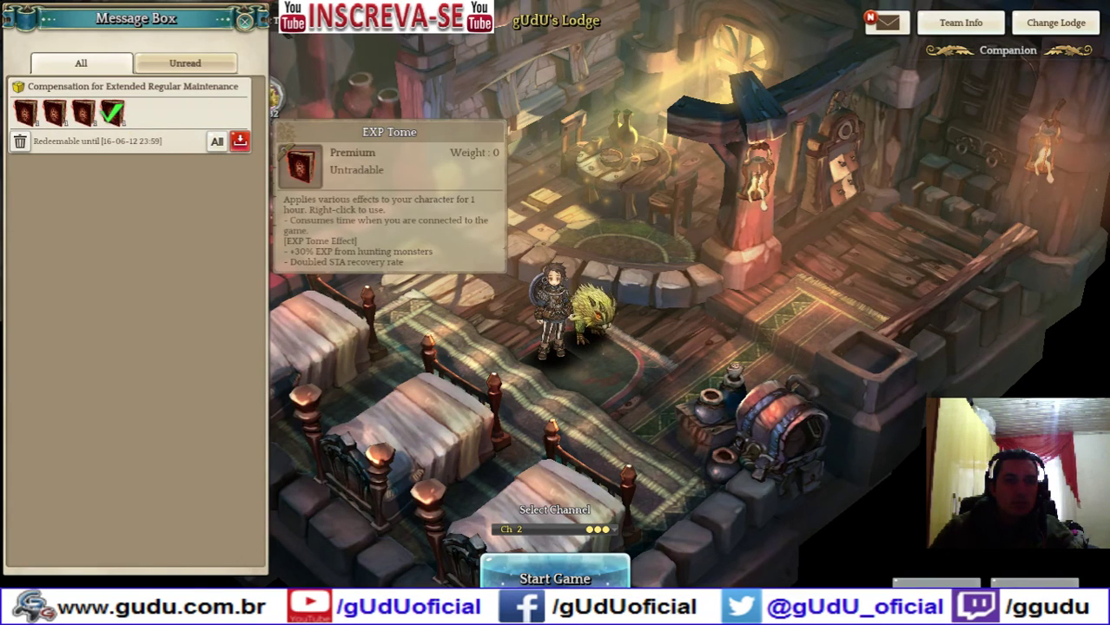
click(54, 115)
click(26, 116)
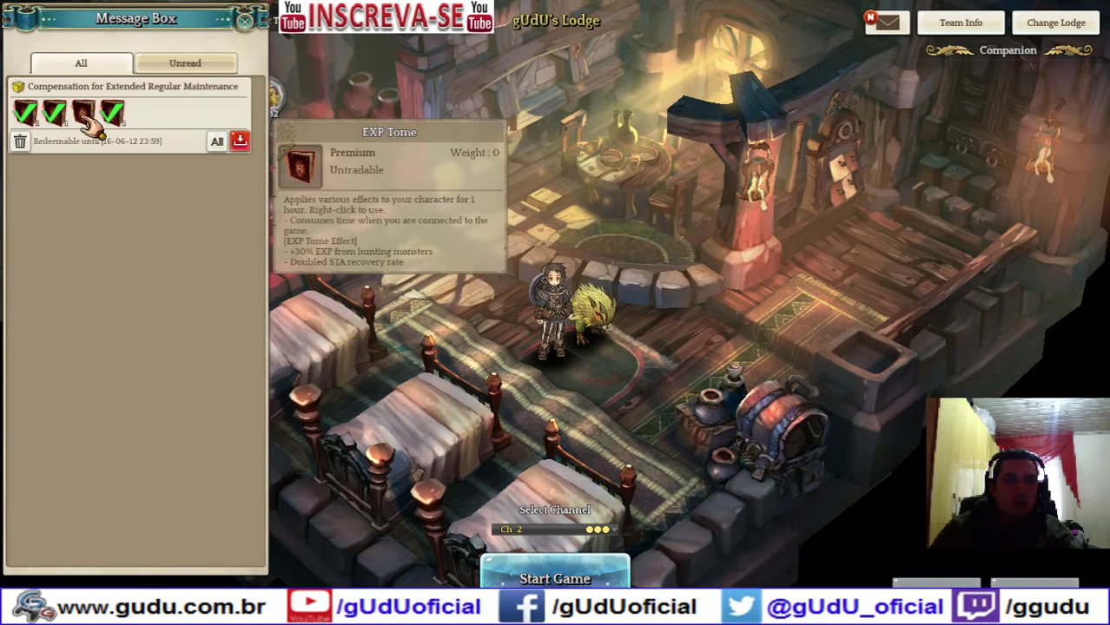